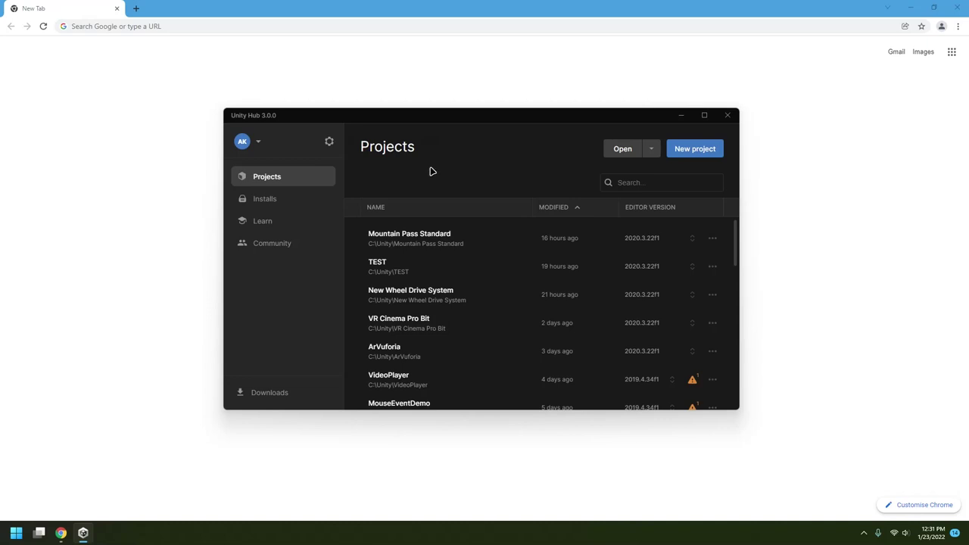
Reposition the Unity Hub window and check the installed editor versions
mouse_move(497, 119)
mouse_down()
mouse_move(463, 135)
mouse_move(523, 126)
mouse_move(492, 118)
mouse_move(439, 154)
mouse_move(481, 117)
mouse_up()
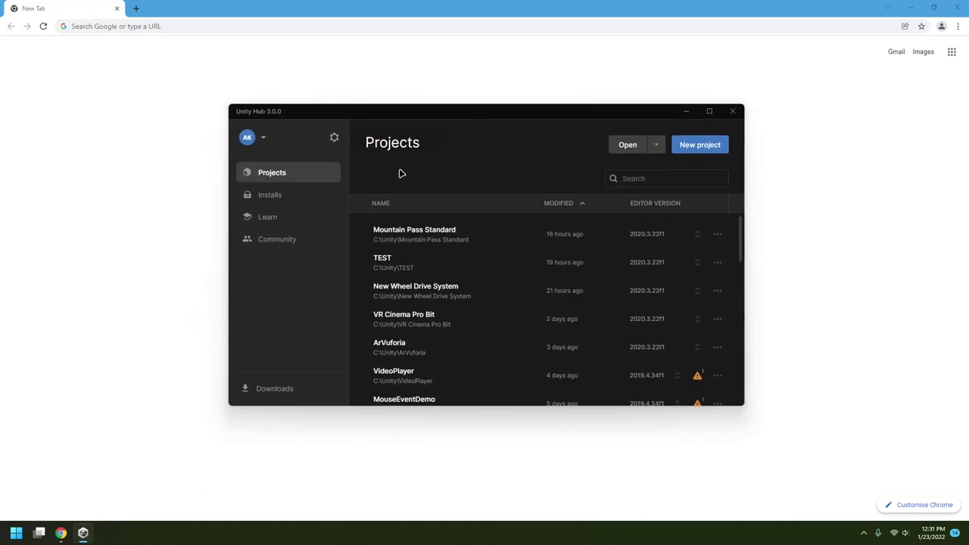
click(270, 198)
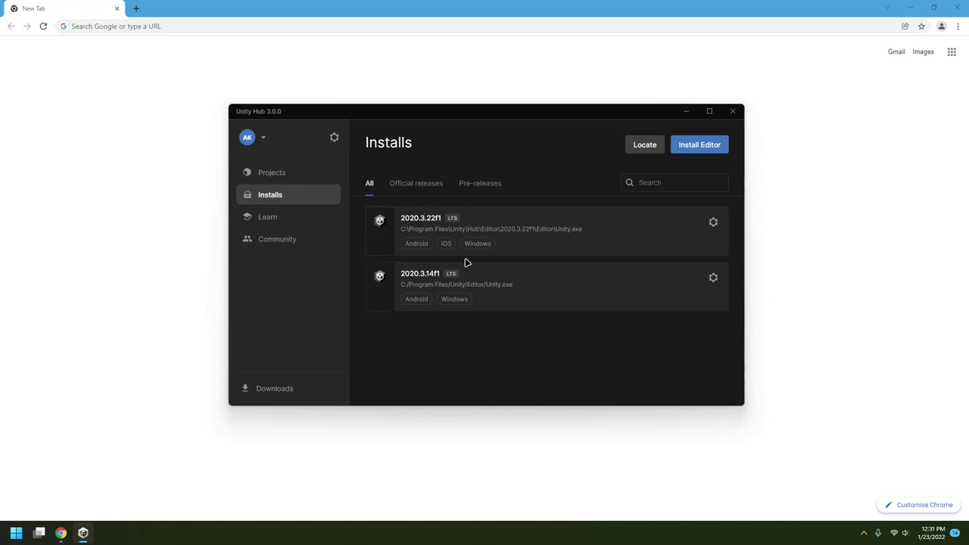
click(276, 180)
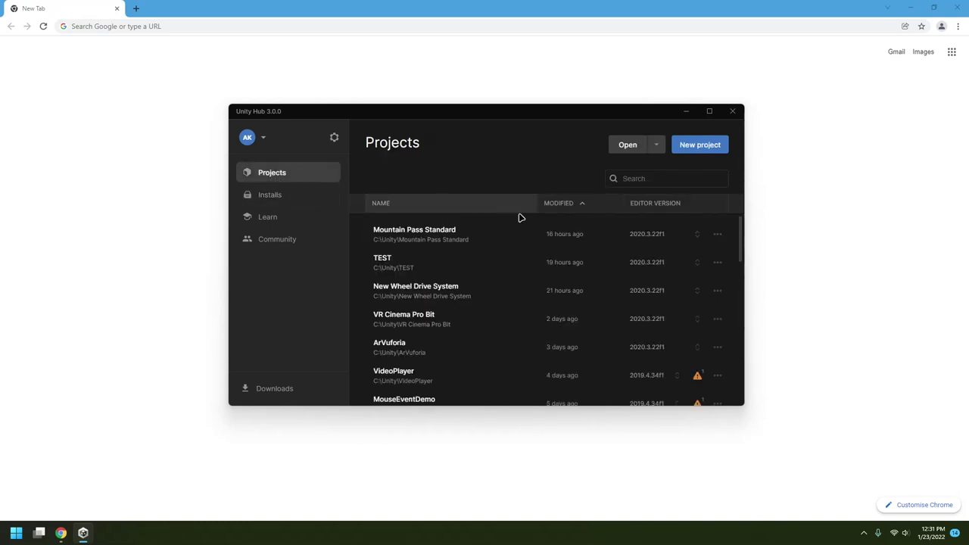
Start a new project in Unity Hub and show the Core templates
click(694, 145)
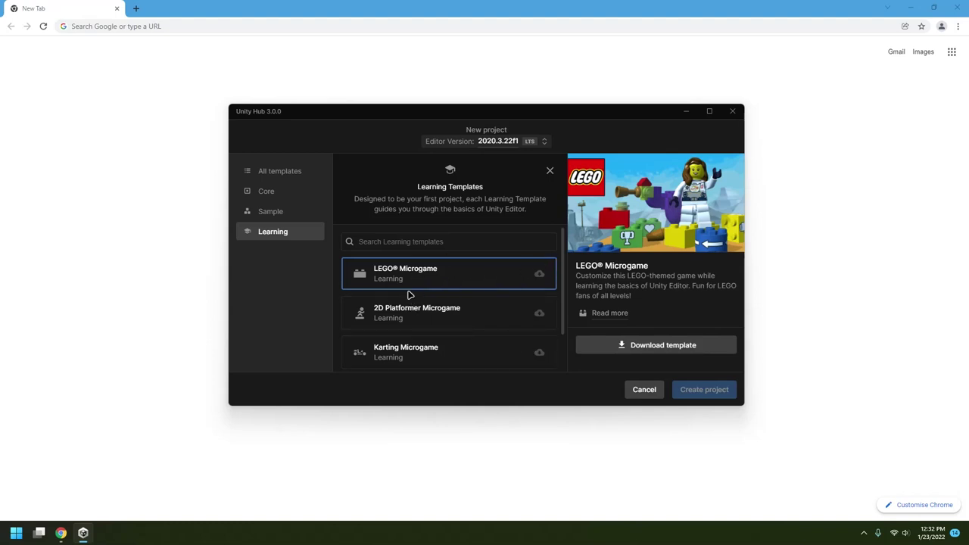
scroll(408, 296, down, 1)
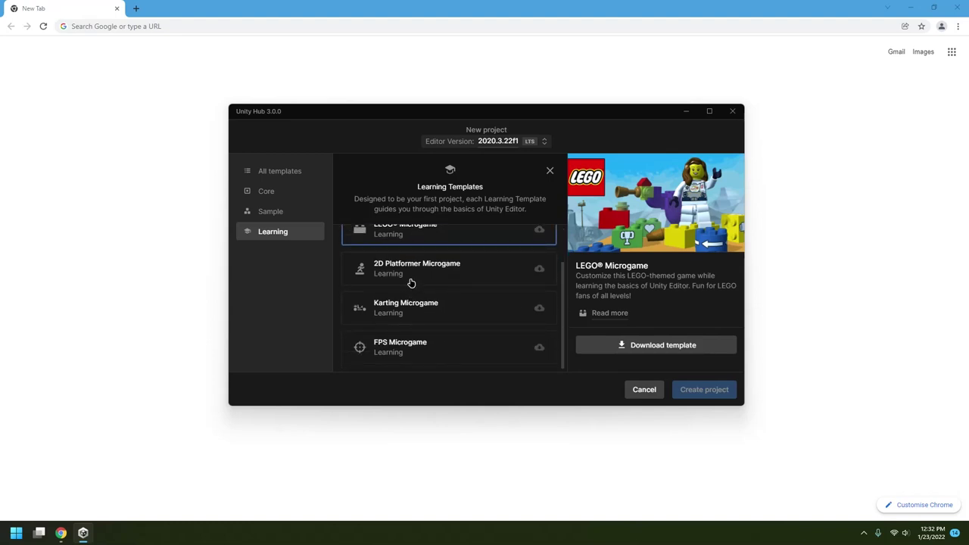
scroll(410, 286, up, 1)
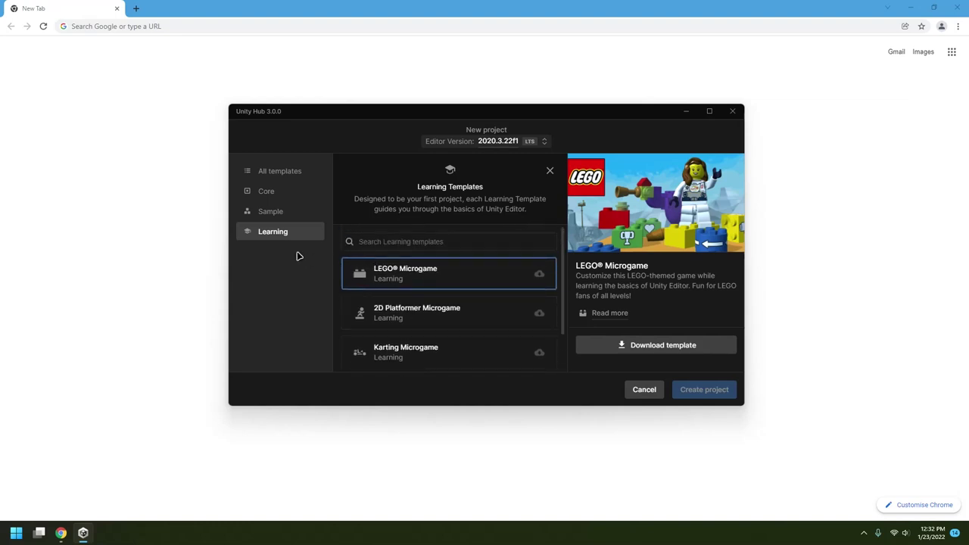
click(281, 197)
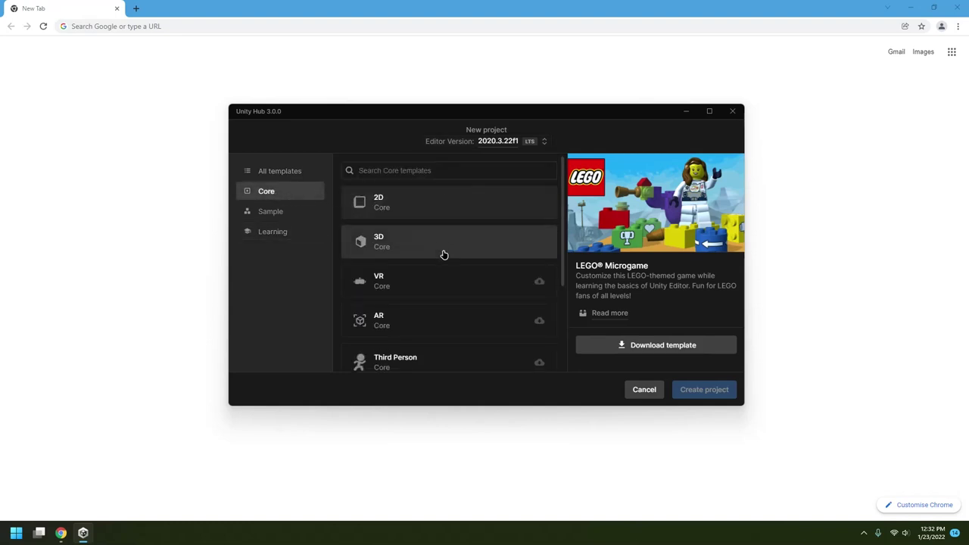
Create a project named 'demo showcase' from the empty 3D template
click(387, 248)
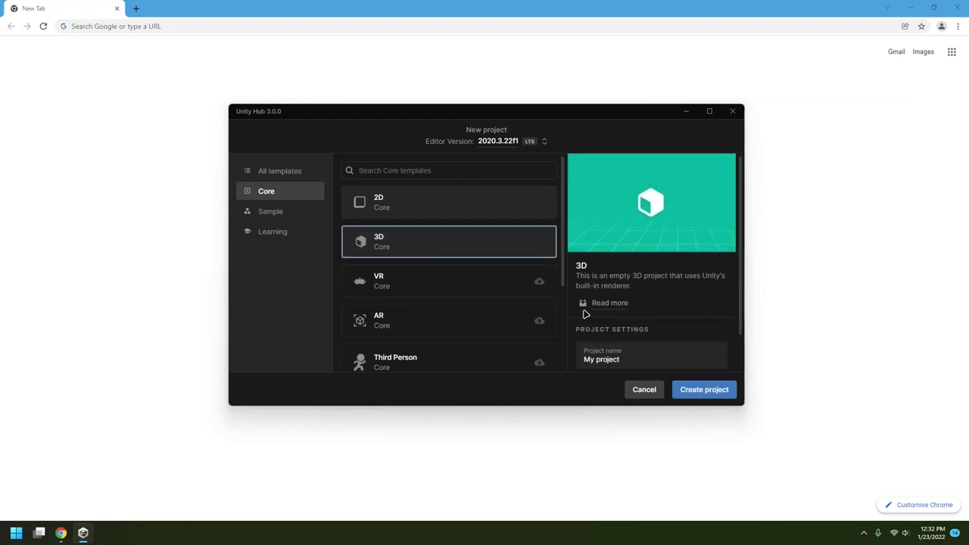
scroll(684, 327, down, 1)
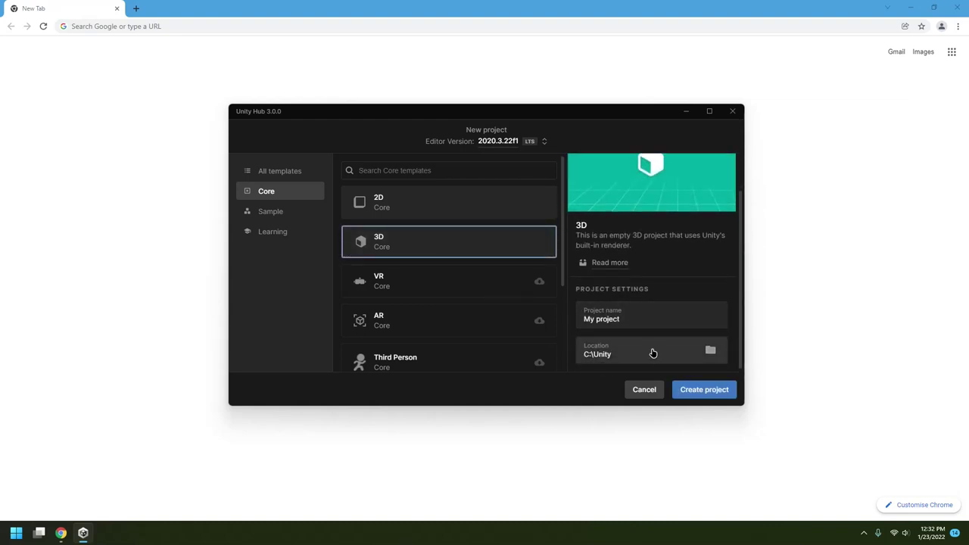
drag(636, 319, 580, 321)
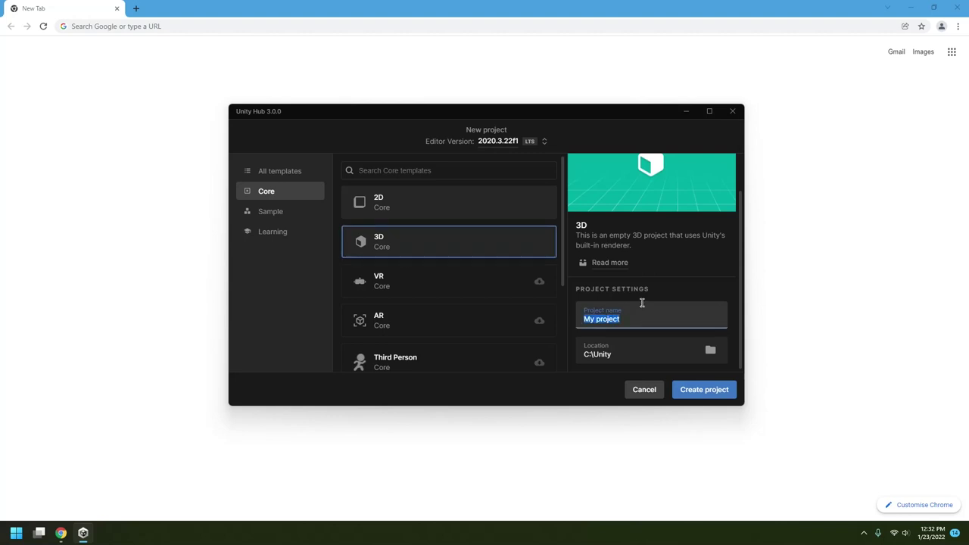
text(demo showcase)
drag(642, 317, 577, 324)
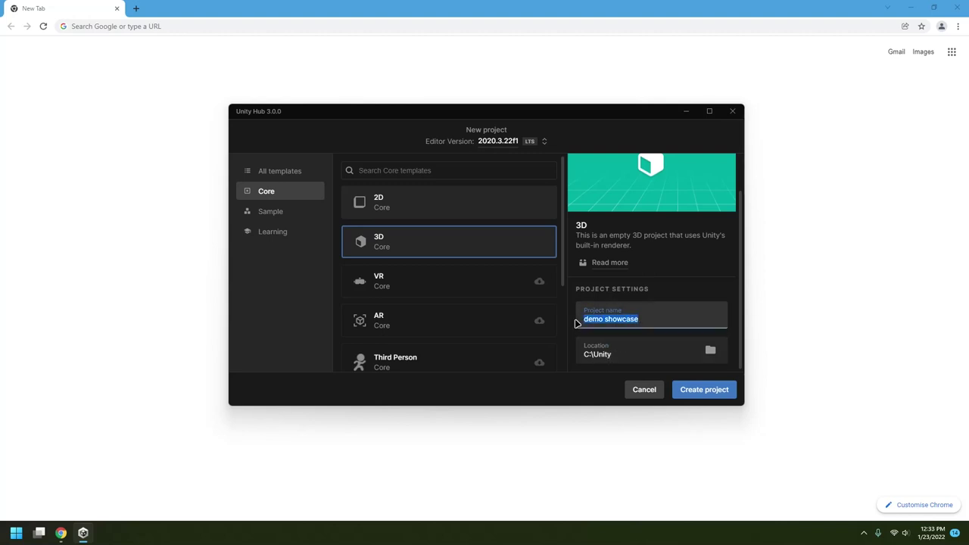
click(696, 394)
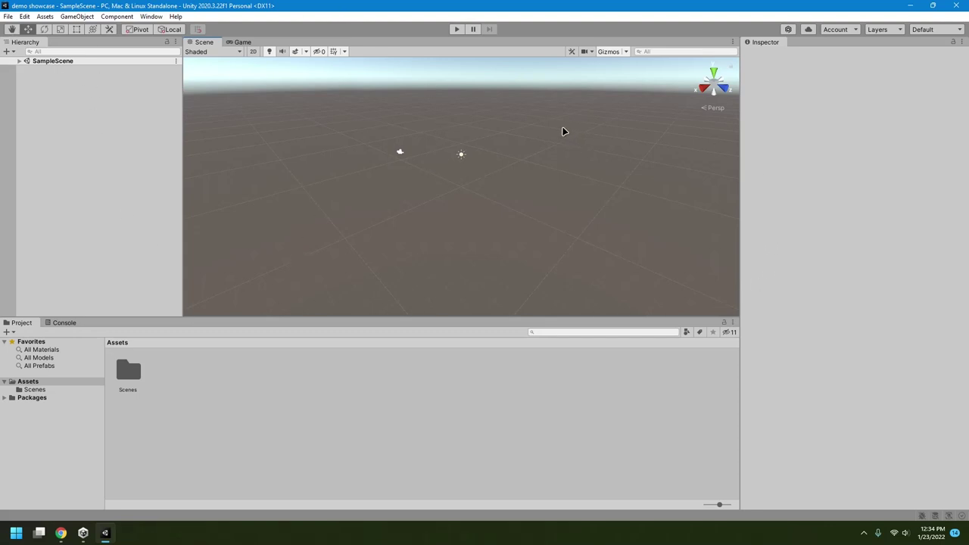
Orbit the scene, select the Main Camera and preview its Game view output
alt+drag(270, 159, 376, 161)
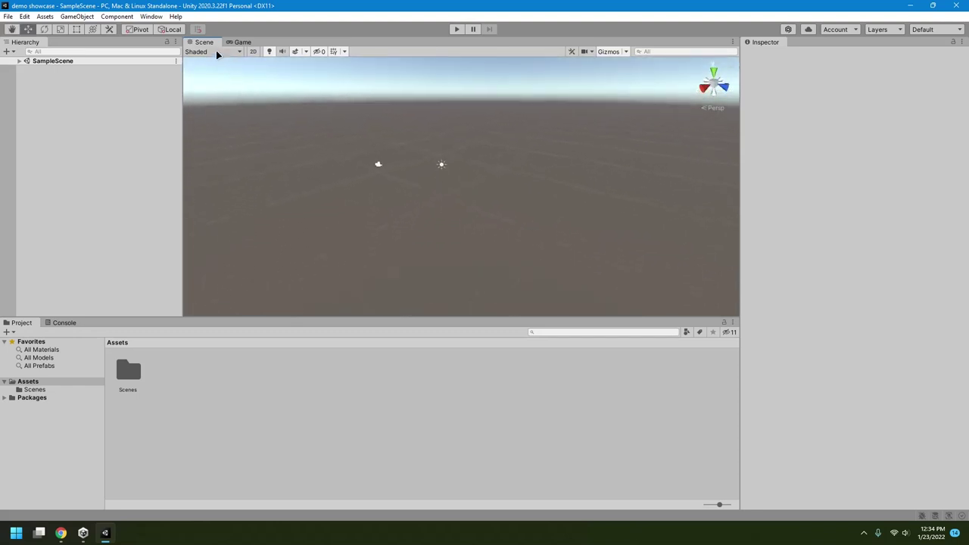
alt+drag(441, 164, 434, 146)
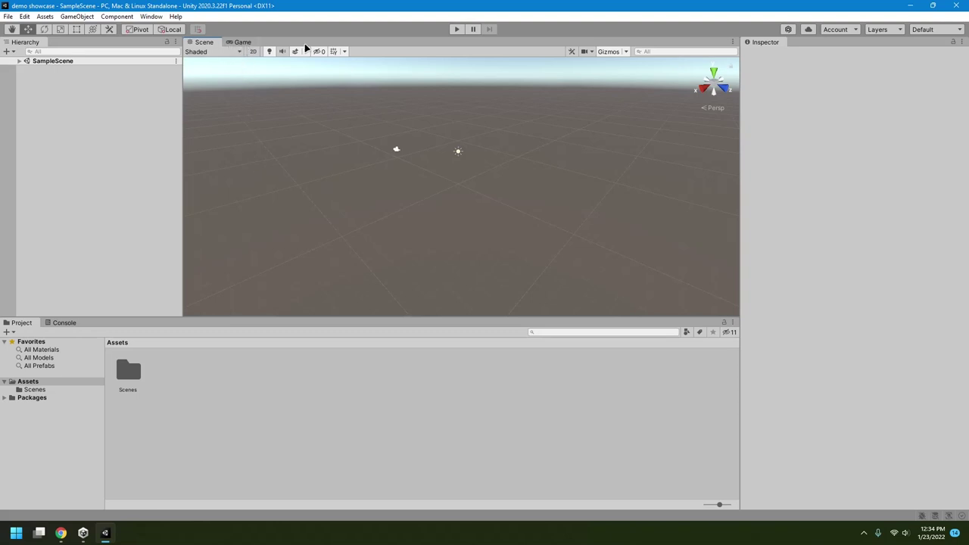
click(396, 154)
middle_drag(401, 155, 419, 196)
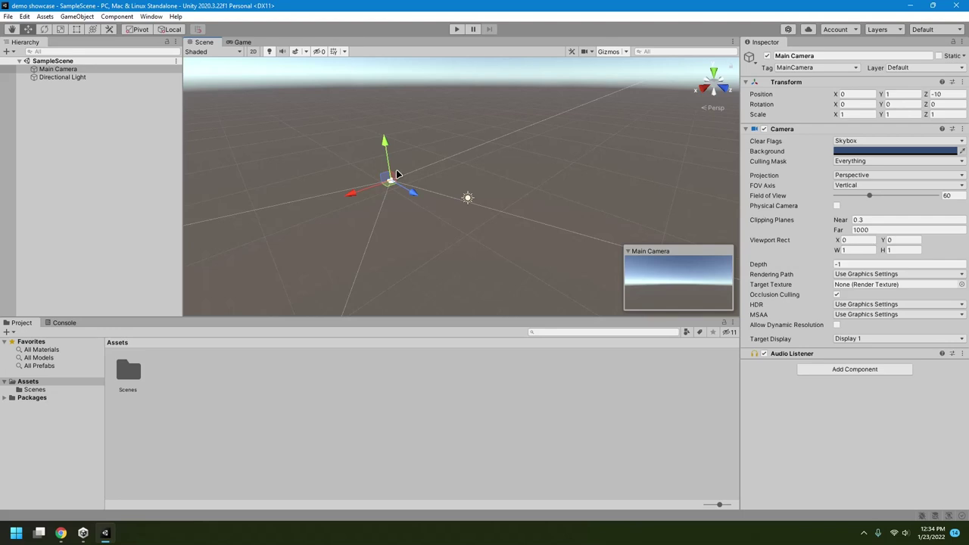
click(240, 42)
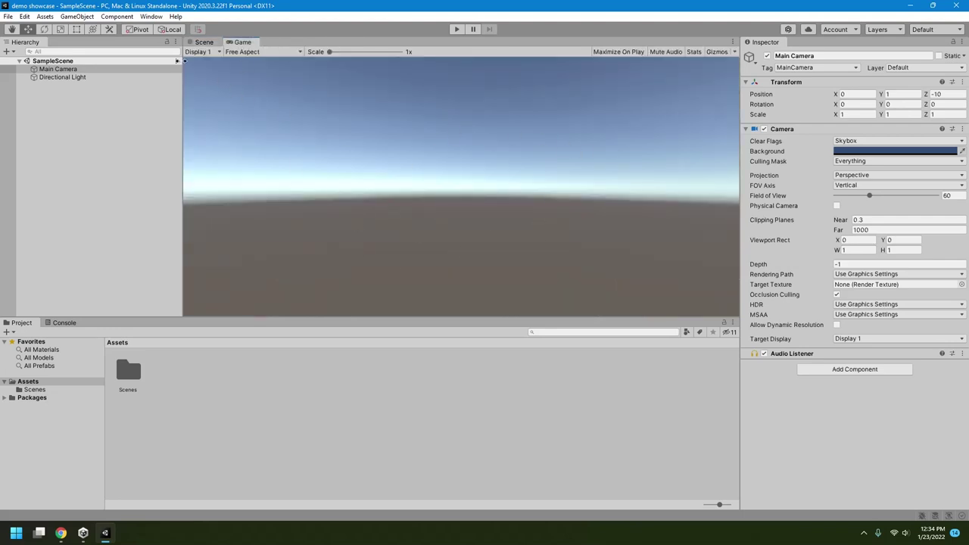
click(203, 43)
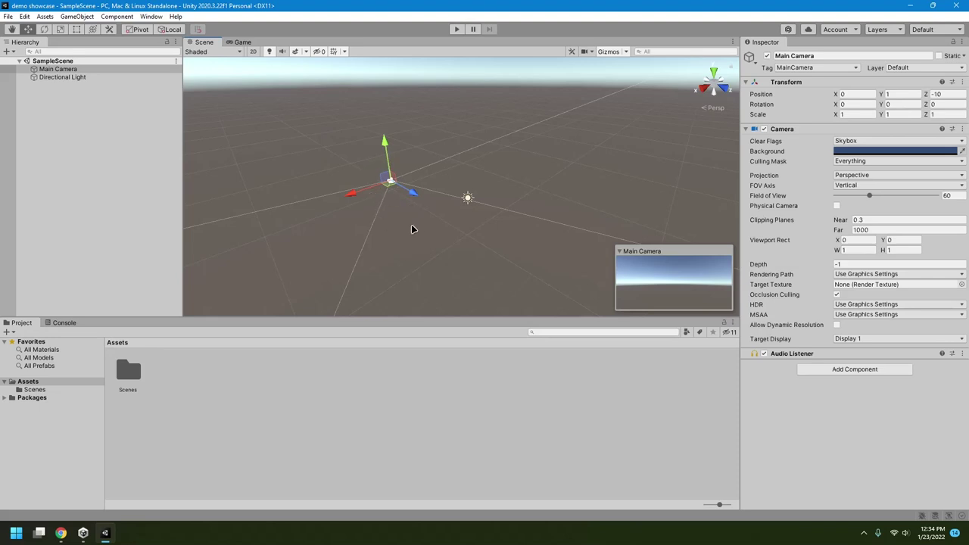
Select the Directional Light and Main Camera in turn to review their settings
middle_drag(413, 229, 456, 206)
click(457, 177)
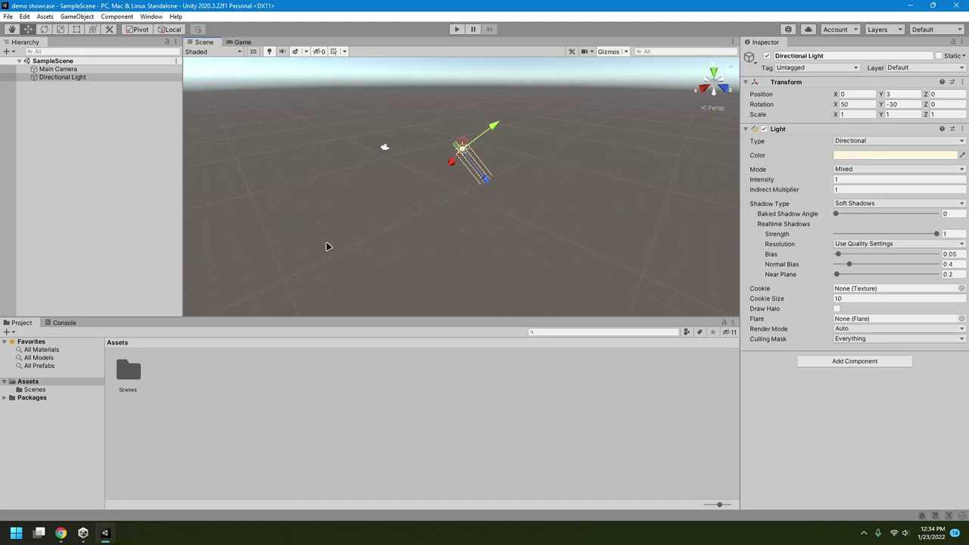
right_click(94, 164)
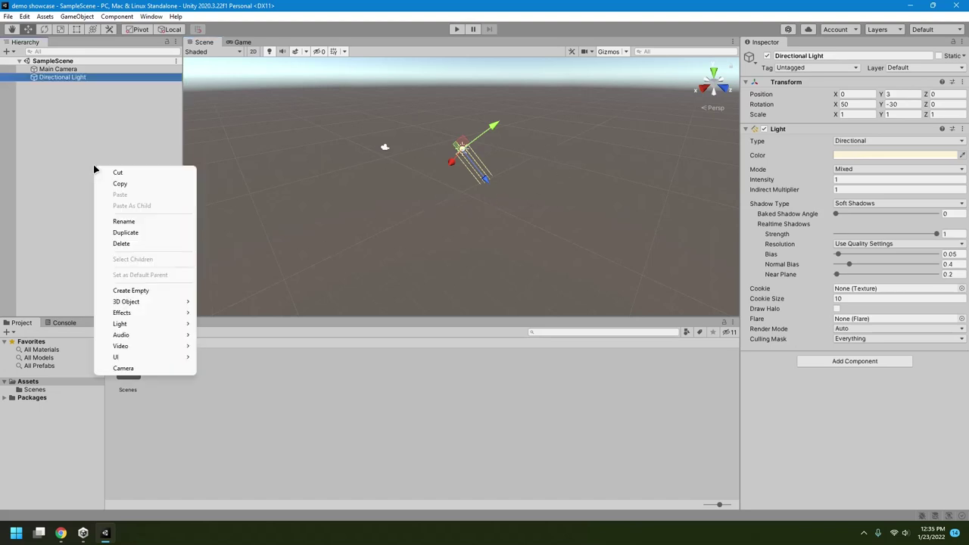
click(102, 118)
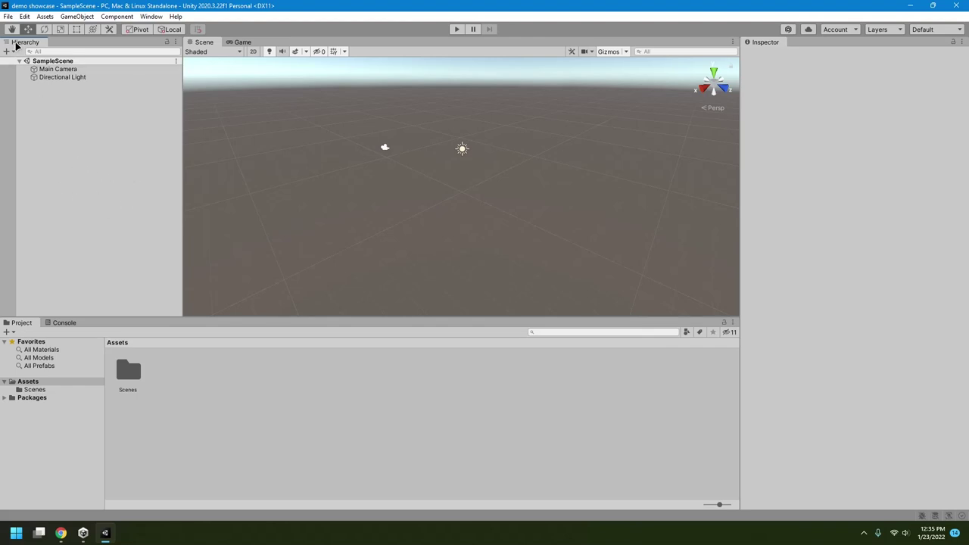
click(65, 70)
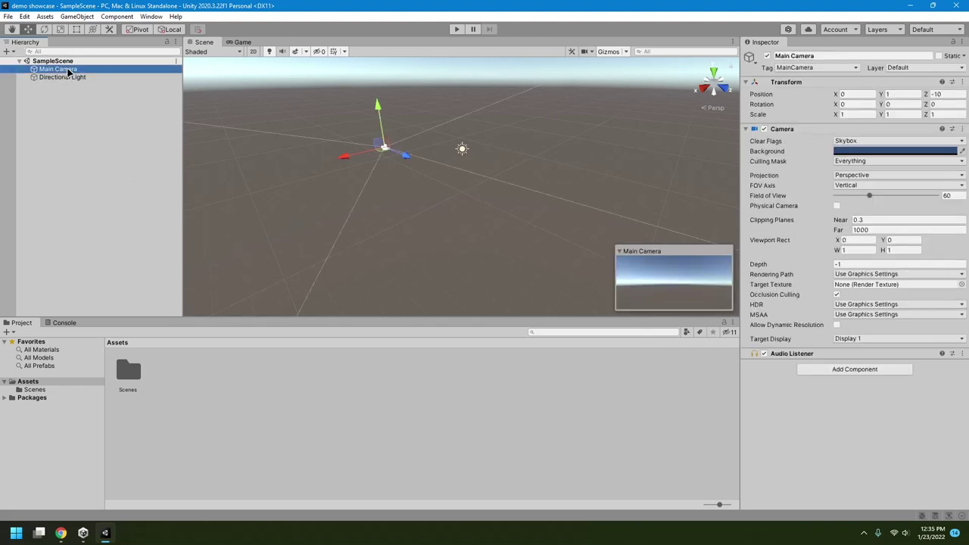
click(69, 78)
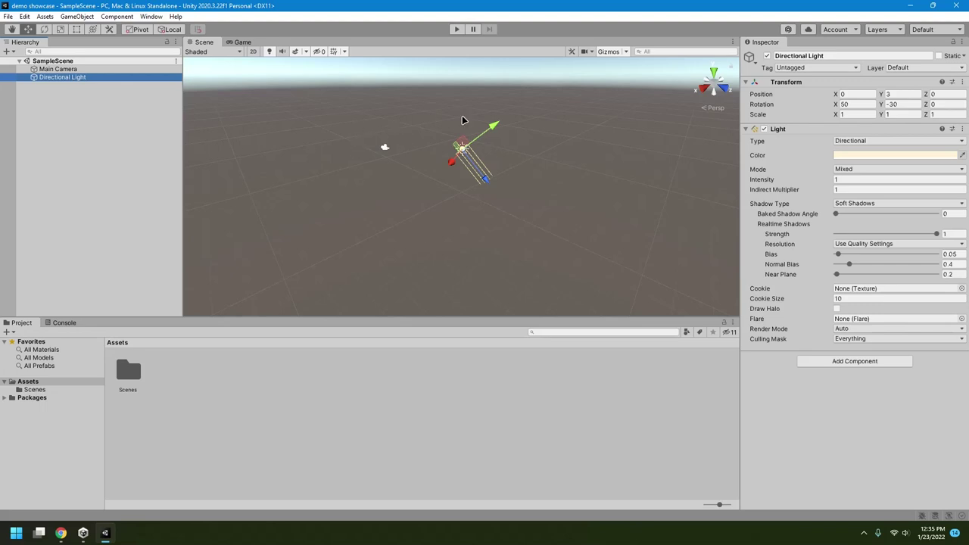
Add a 3D Plane to the scene and name it Ground
right_click(93, 141)
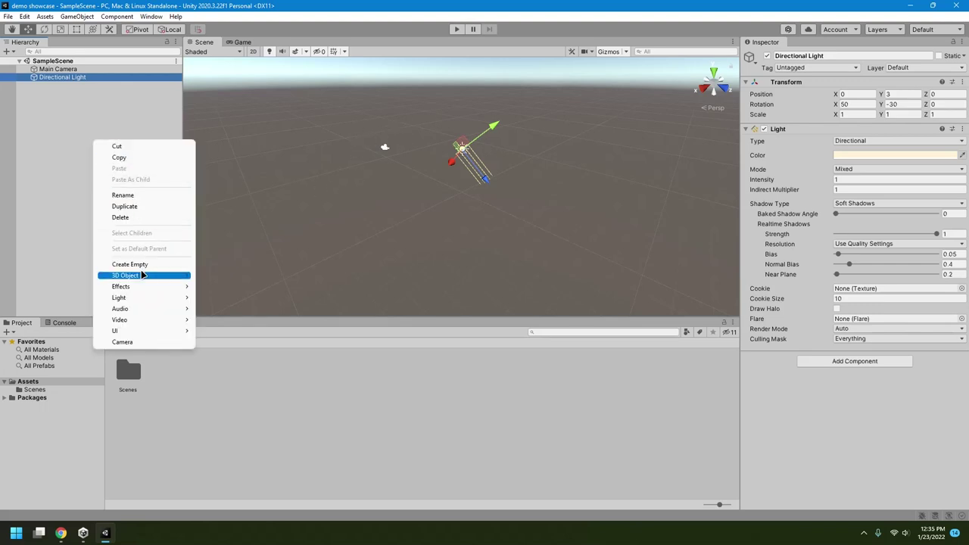
mouse_move(142, 274)
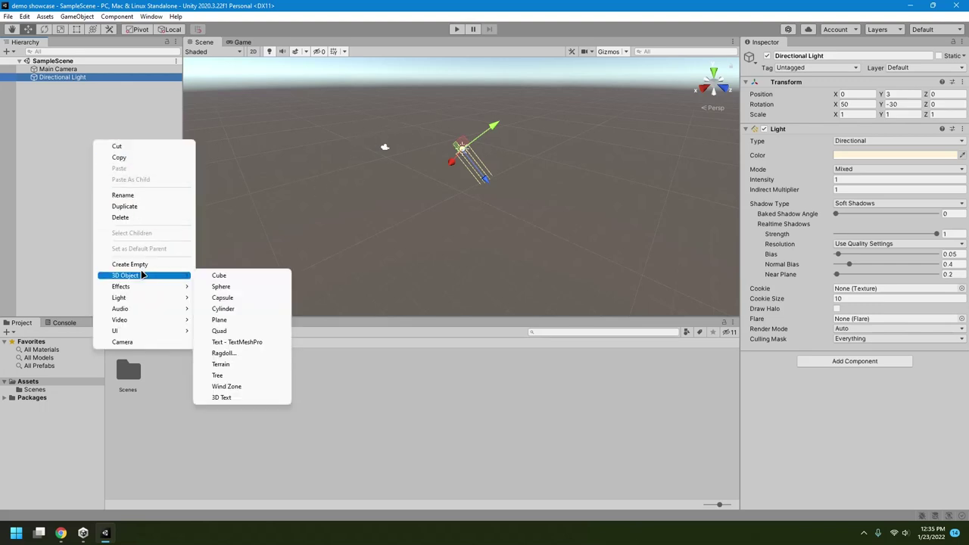
click(232, 321)
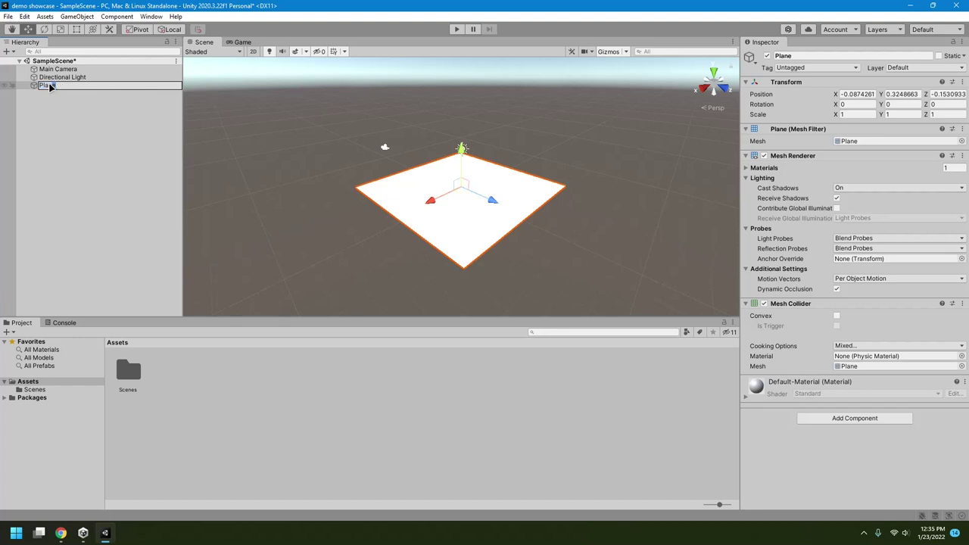
text(Ground)
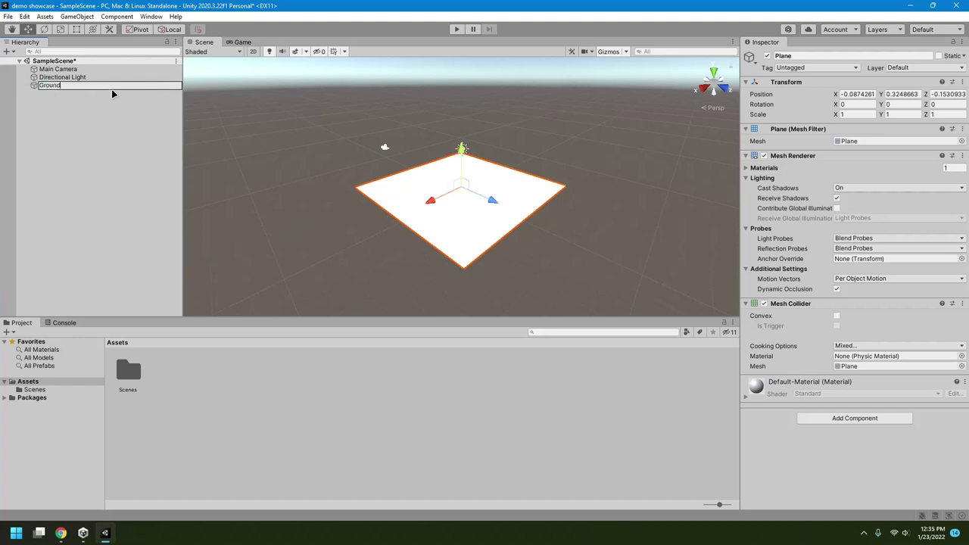
key(Return)
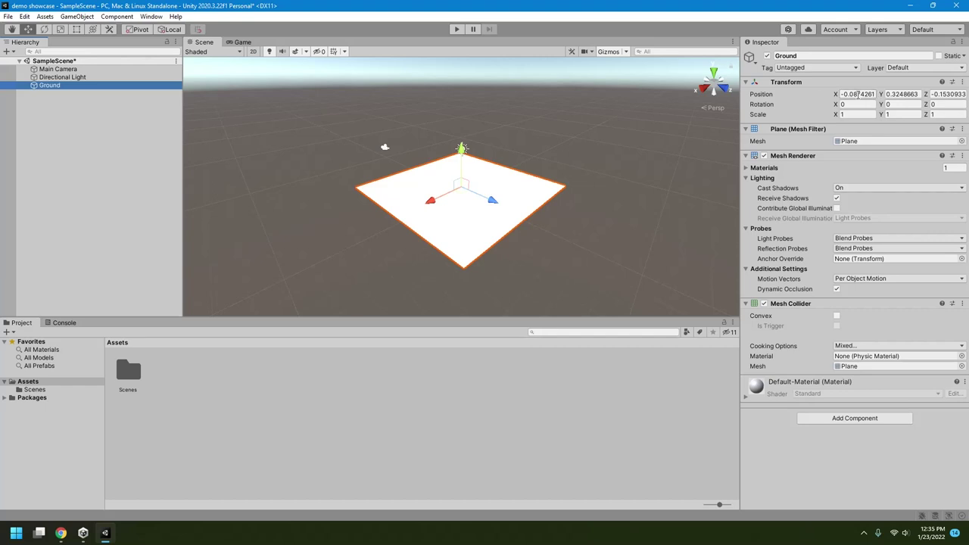
Reset the Ground plane's position to 0, 0, 0 and orbit around it
click(870, 94)
text(0)
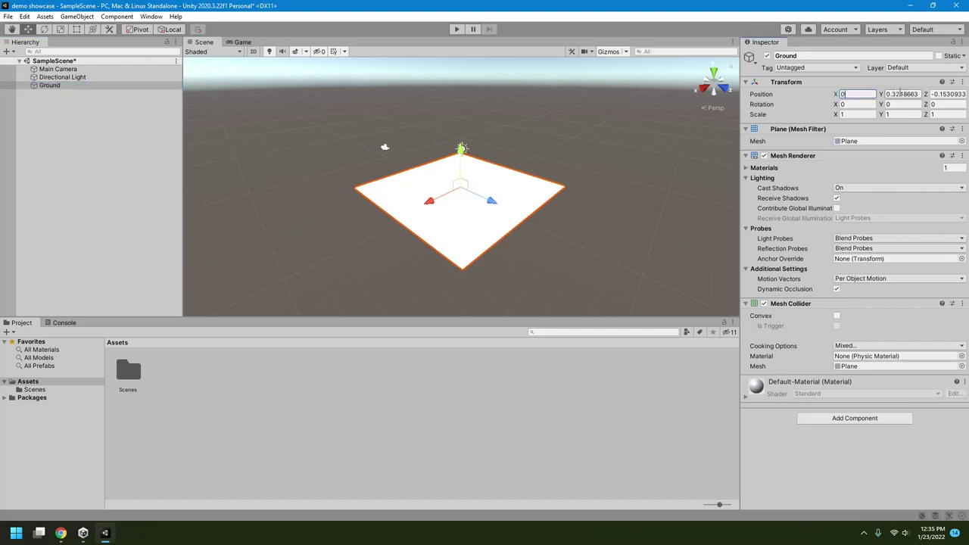
click(899, 94)
text(0)
click(929, 94)
text(0)
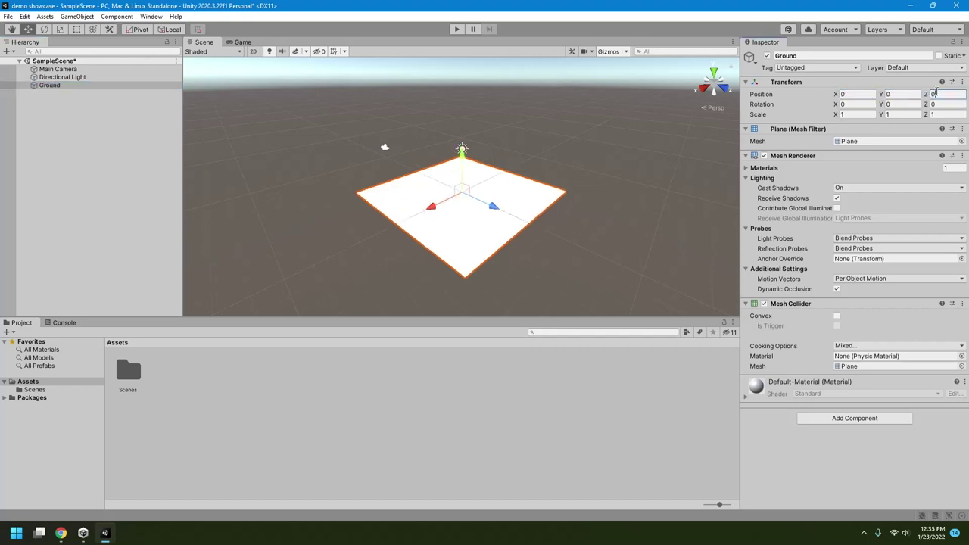
alt+drag(446, 214, 459, 189)
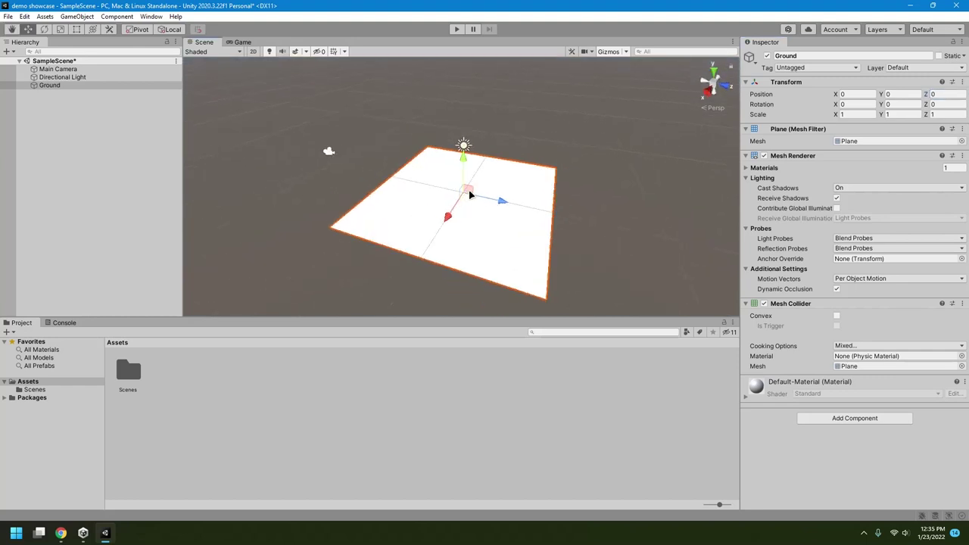
alt+drag(384, 201, 465, 191)
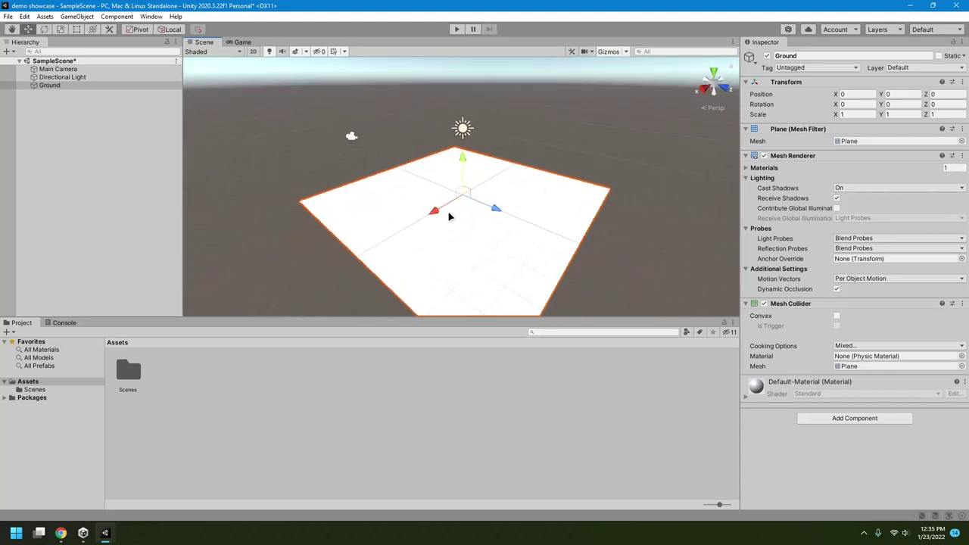
Add a Cube and set its position to 0, 0, 0
right_click(56, 87)
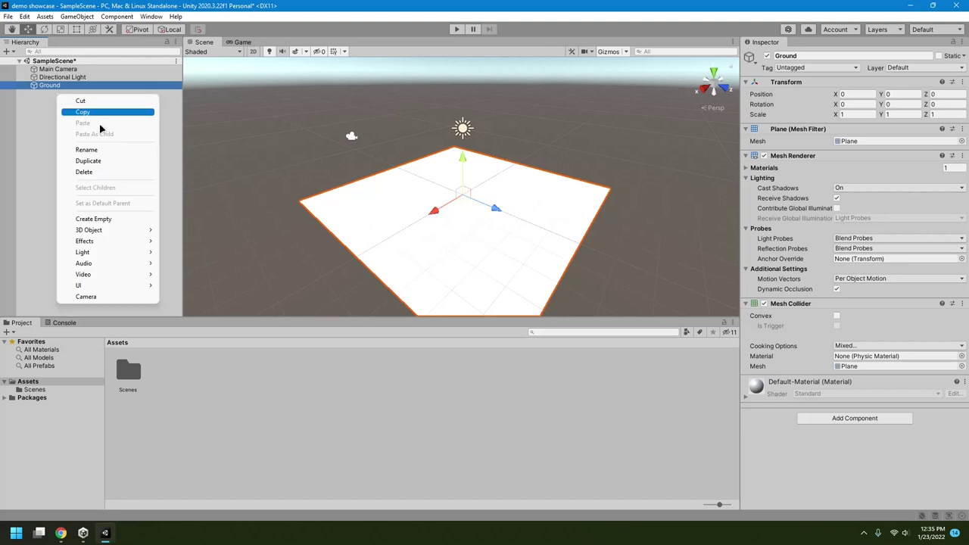
mouse_move(112, 230)
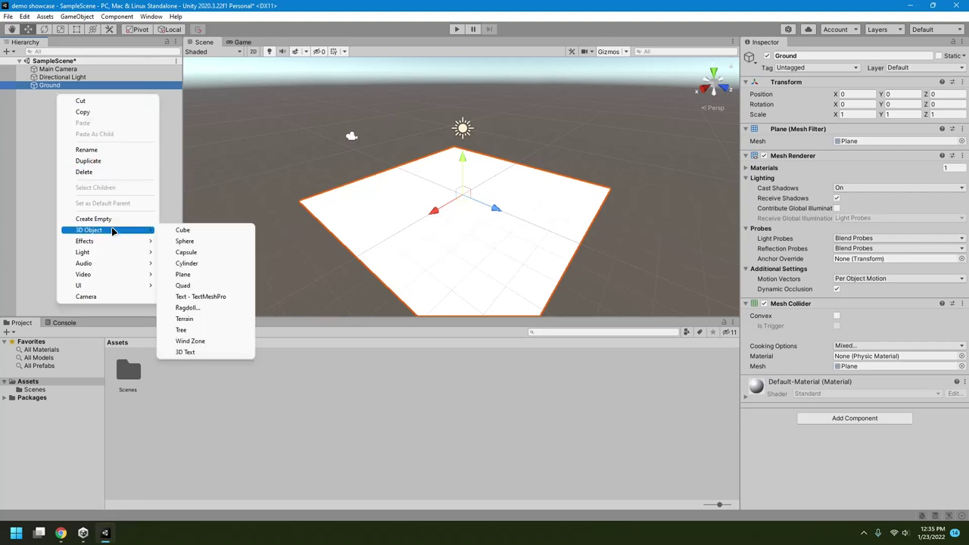
click(189, 230)
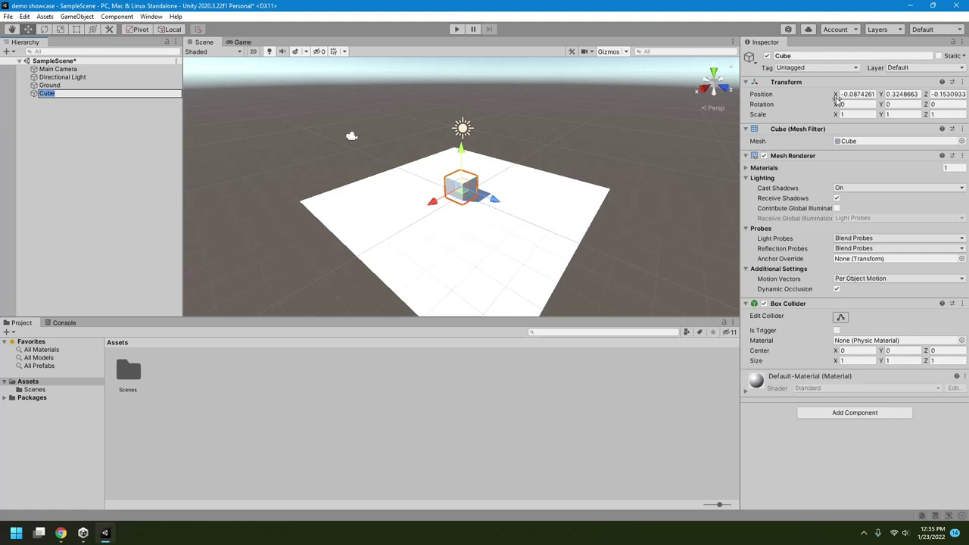
click(854, 94)
text(0)
key(Tab)
text(0)
key(Tab)
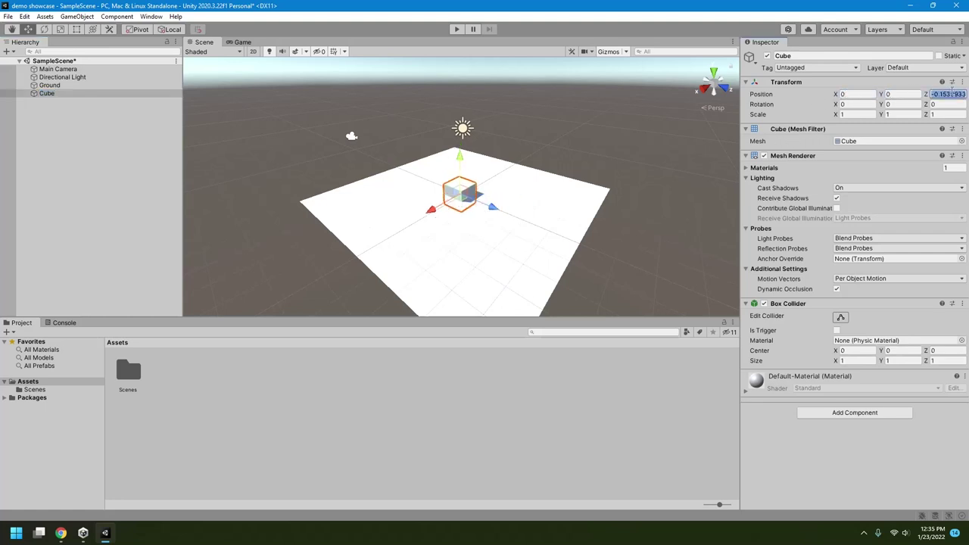
text(0)
Drag the Cube up along Y so it sits above the Ground plane
alt+drag(553, 181, 470, 215)
scroll(484, 209, up, 5)
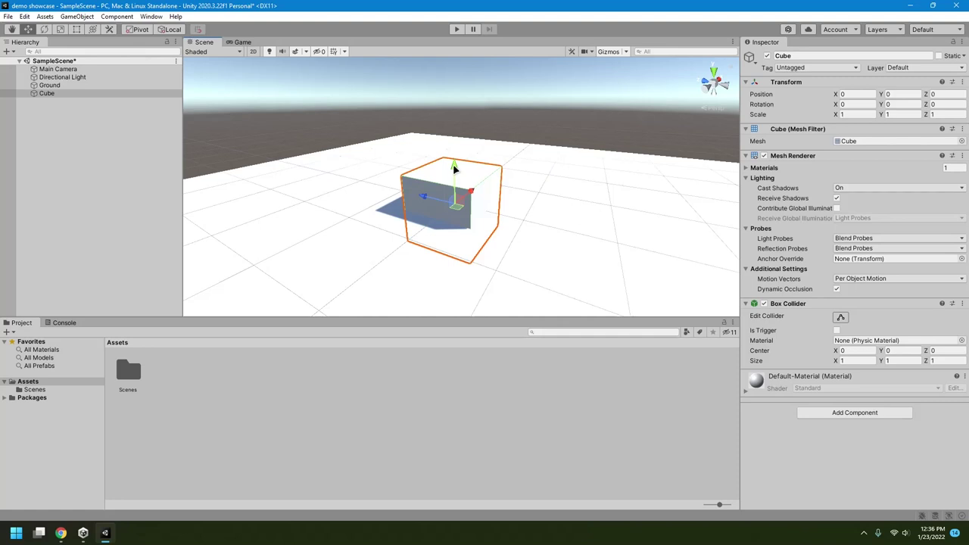
drag(454, 168, 458, 135)
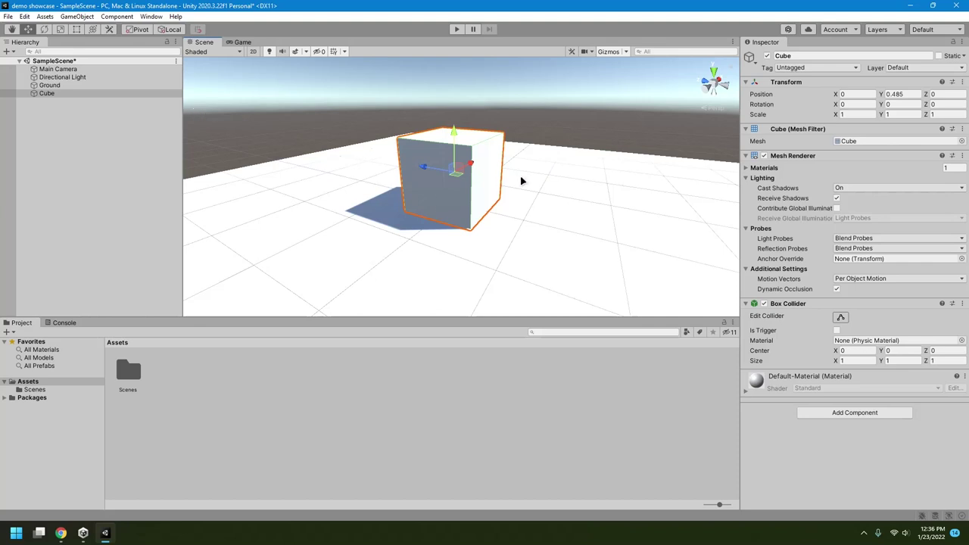
Orbit, pan and zoom around the raised Cube to view it from above and below
scroll(520, 180, down, 5)
alt+drag(499, 178, 449, 161)
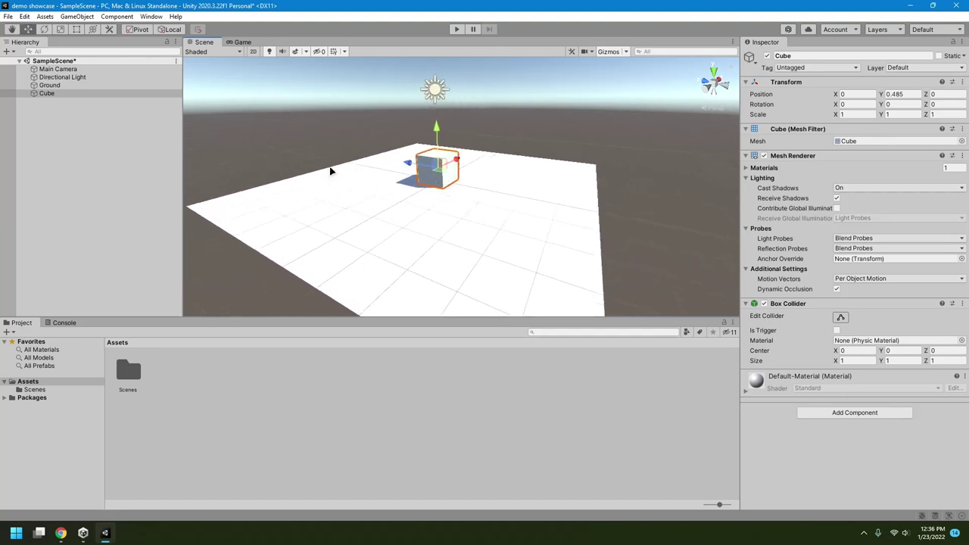
middle_drag(425, 185, 335, 184)
drag(485, 173, 439, 189)
key(w)
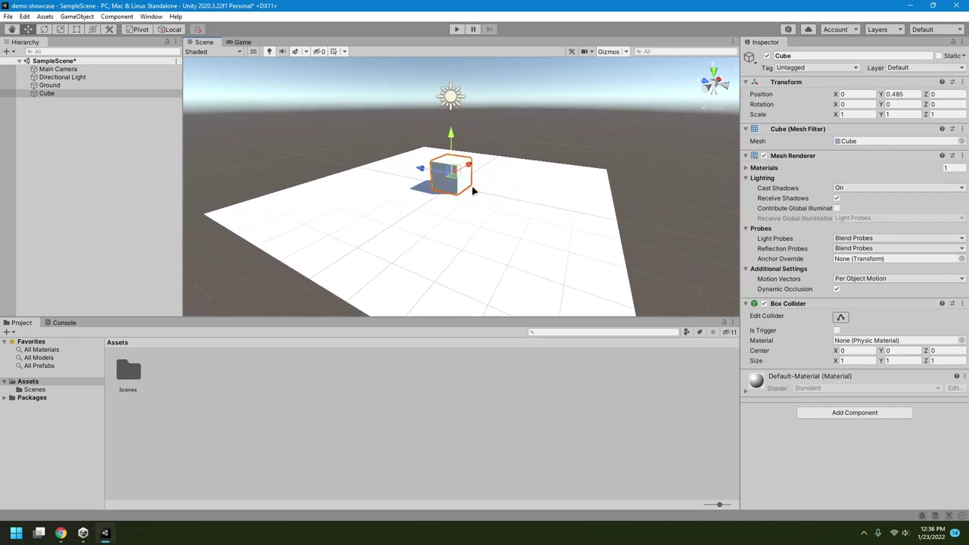
key(alt)
alt+drag(561, 164, 508, 198)
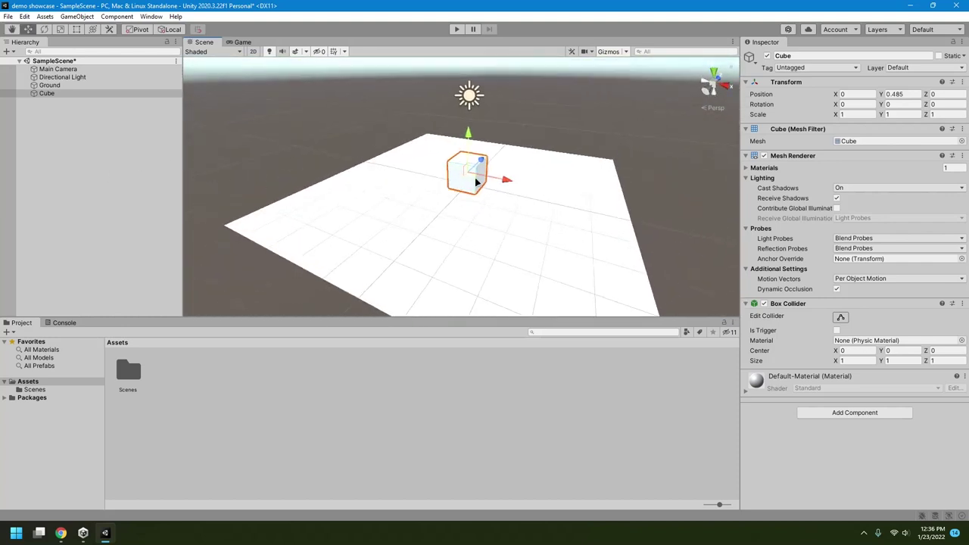
scroll(459, 181, up, 3)
scroll(455, 180, down, 3)
scroll(454, 180, up, 4)
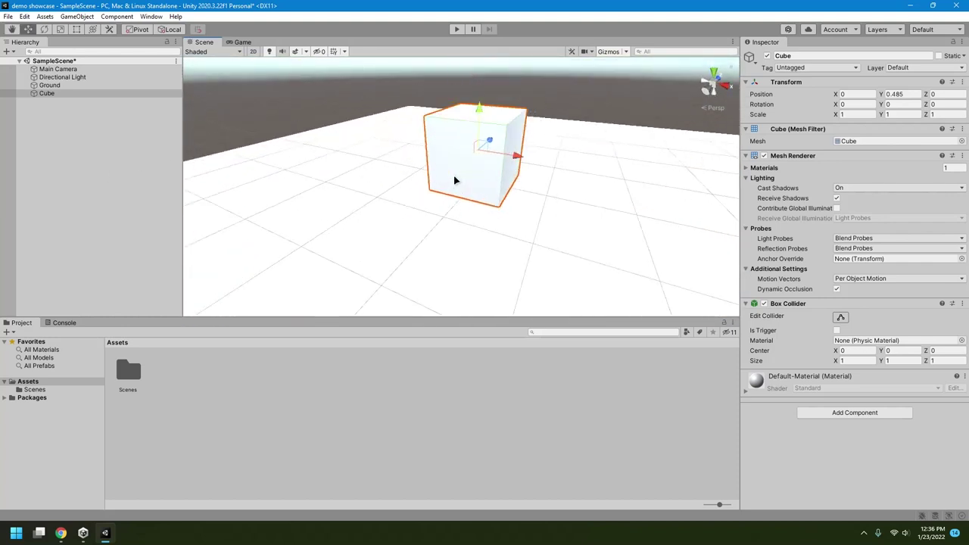
scroll(455, 180, down, 5)
alt+drag(562, 197, 98, 67)
Frame the selected Cube, then zoom out and orbit to look down on it
key(w)
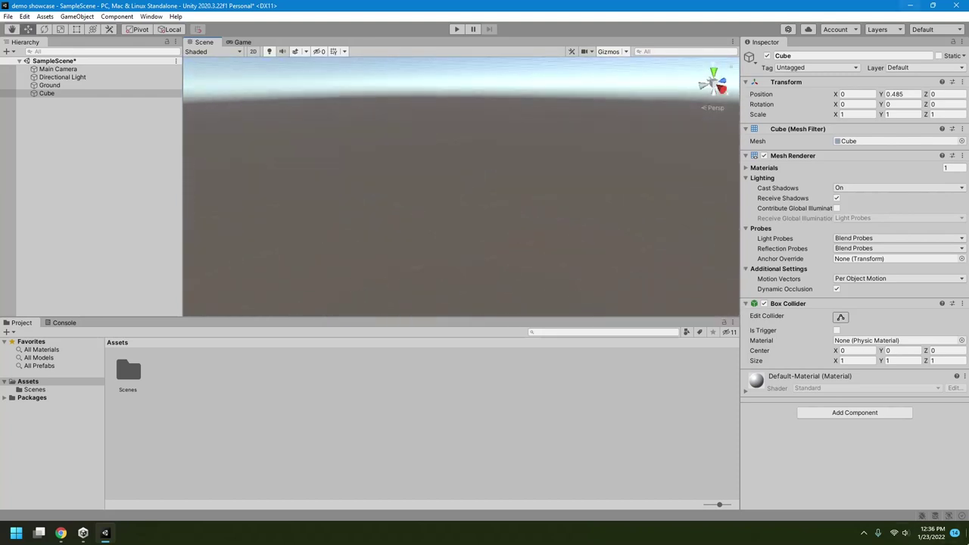
drag(461, 296, 754, 208)
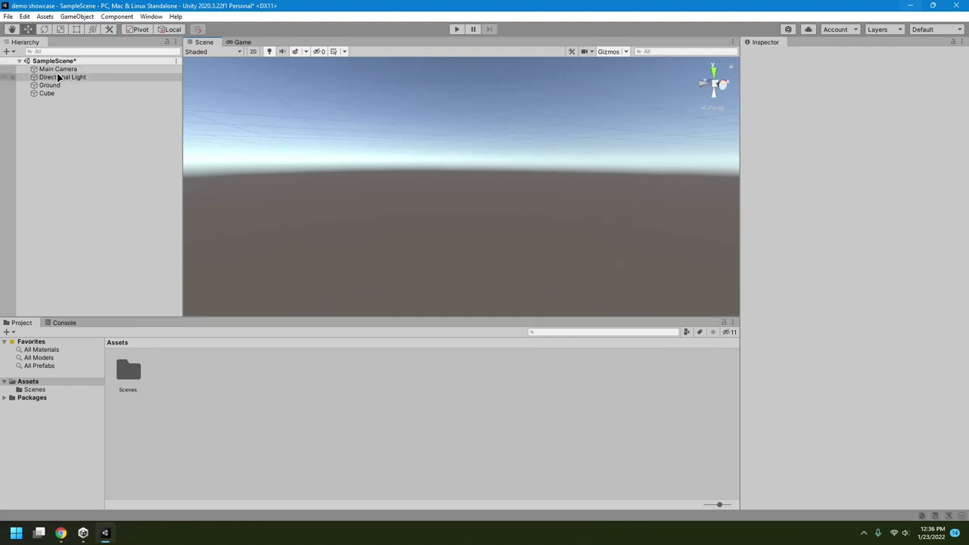
click(59, 94)
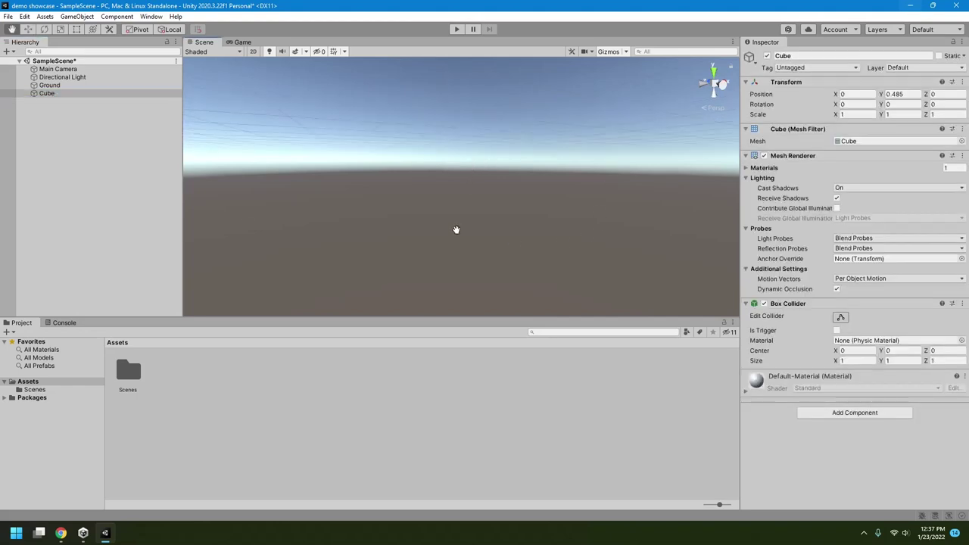
alt+drag(456, 230, 571, 192)
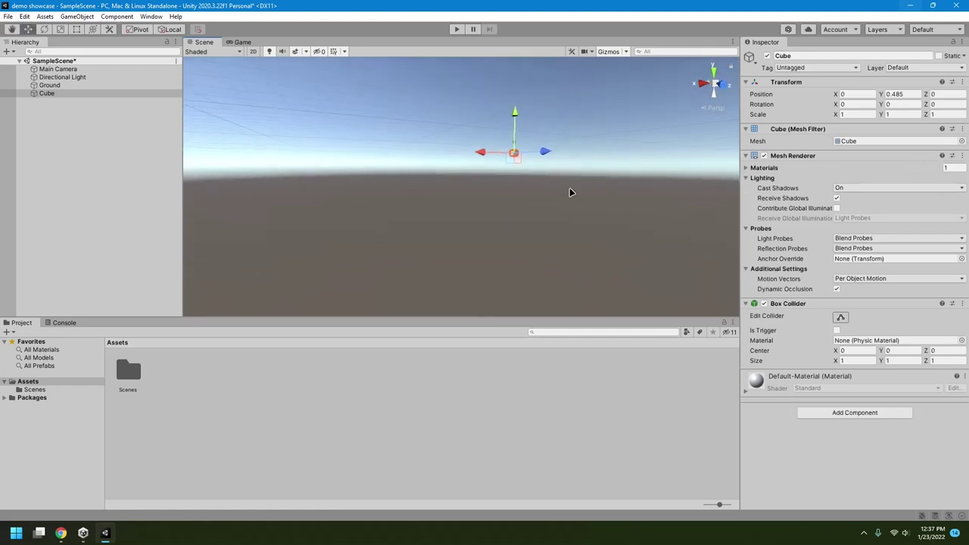
click(47, 94)
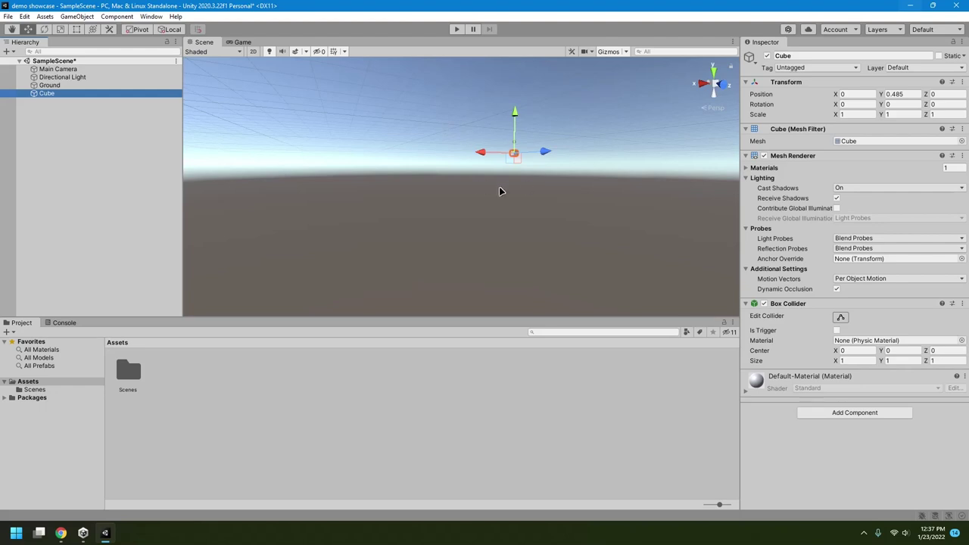
key(f)
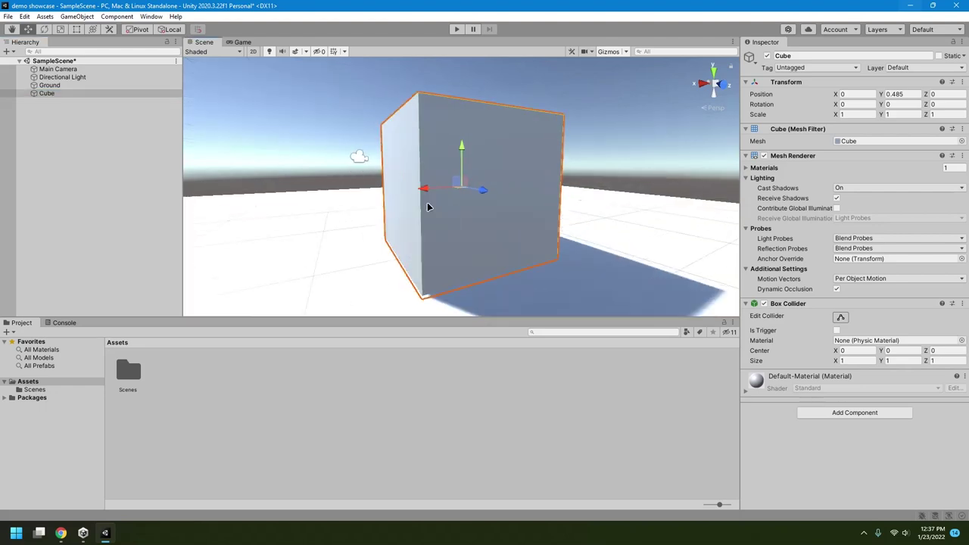
scroll(430, 204, down, 4)
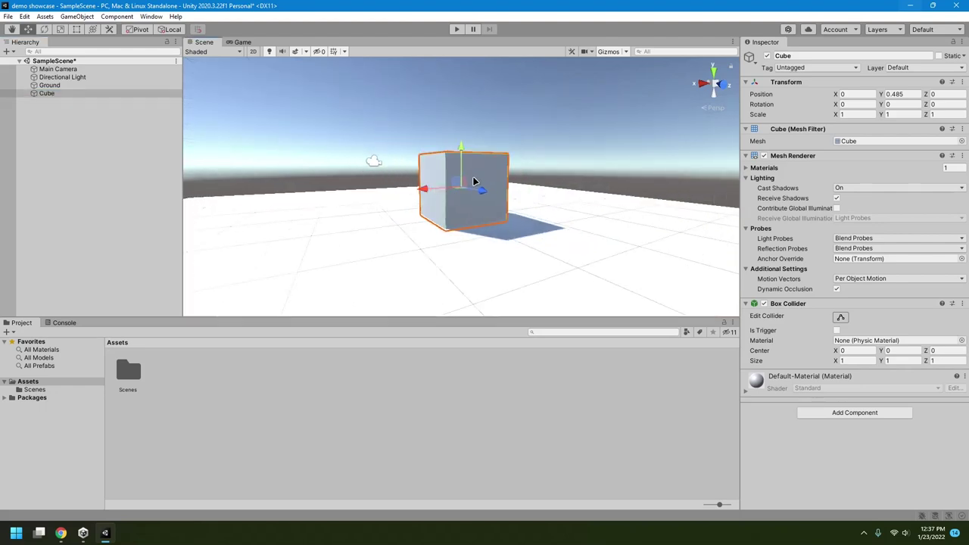
alt+drag(473, 181, 492, 160)
scroll(421, 206, down, 4)
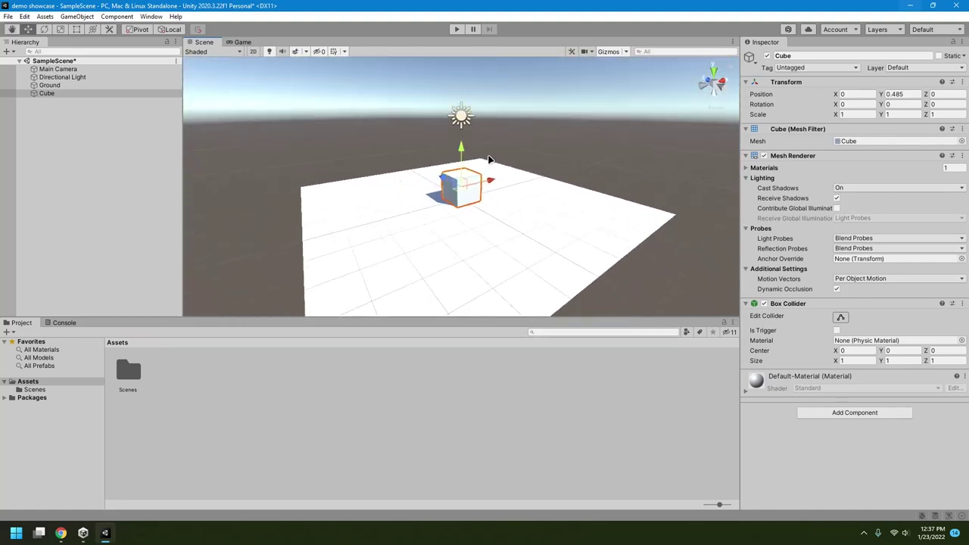
Lower the Directional Light's Intensity from 0.88 down to 0.55
click(462, 121)
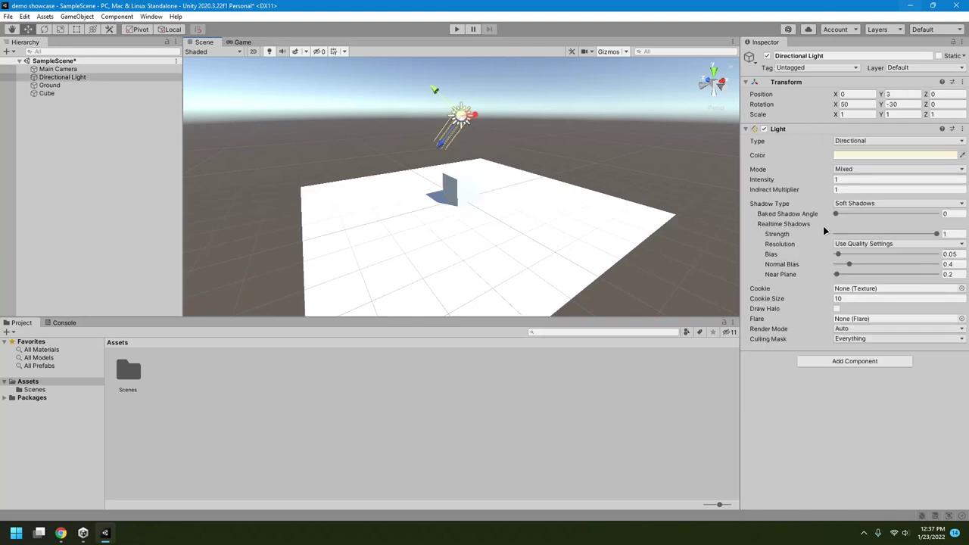
drag(811, 184, 805, 184)
mouse_move(699, 197)
alt+mouse_down()
mouse_move(569, 184)
mouse_move(331, 184)
mouse_move(654, 191)
mouse_move(681, 201)
alt+mouse_up()
scroll(454, 227, up, 3)
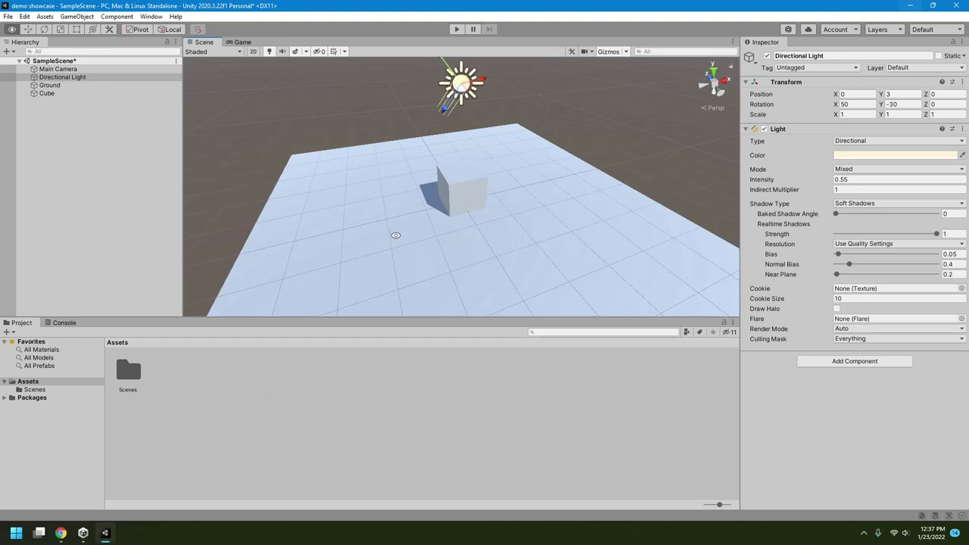
alt+drag(411, 238, 478, 197)
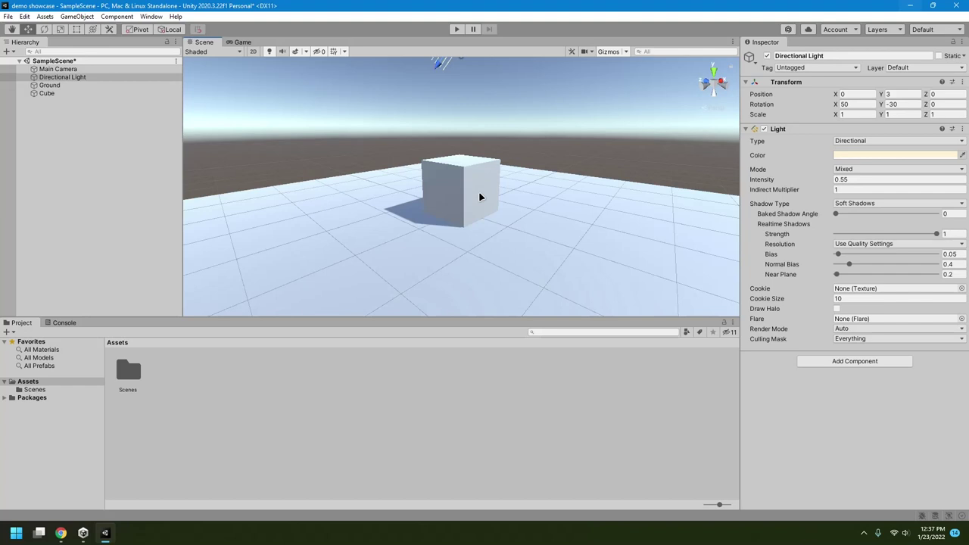
Create a new Material in the Assets folder and name it Ground
right_click(292, 421)
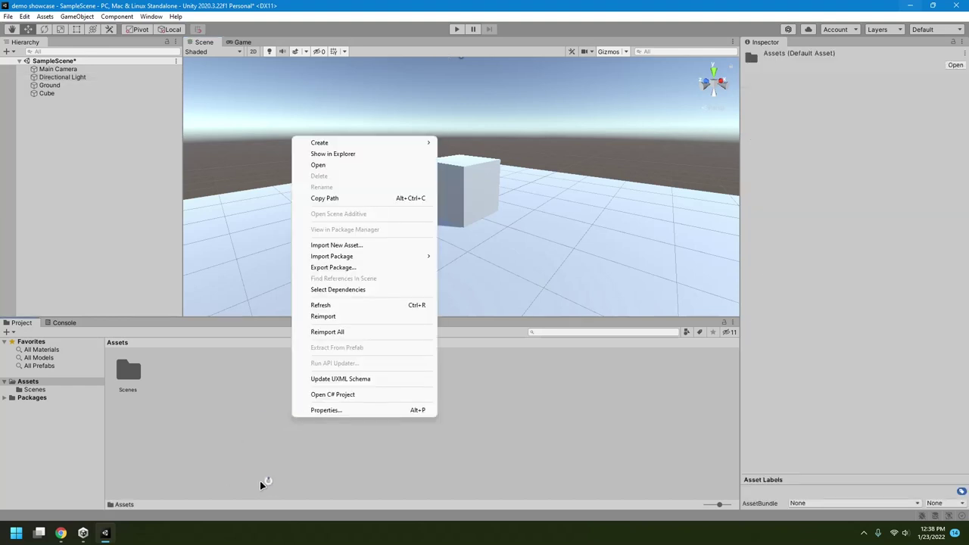
click(218, 454)
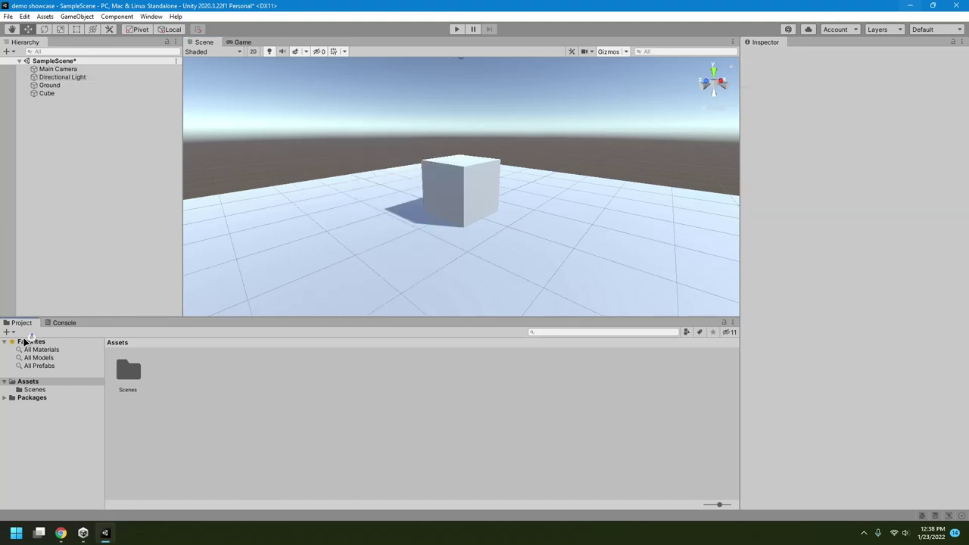
right_click(330, 441)
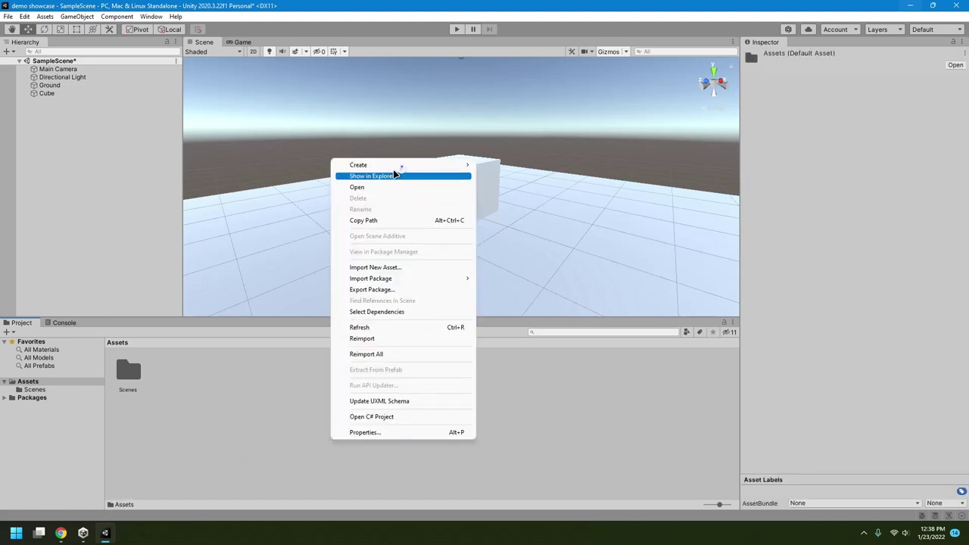
mouse_move(392, 171)
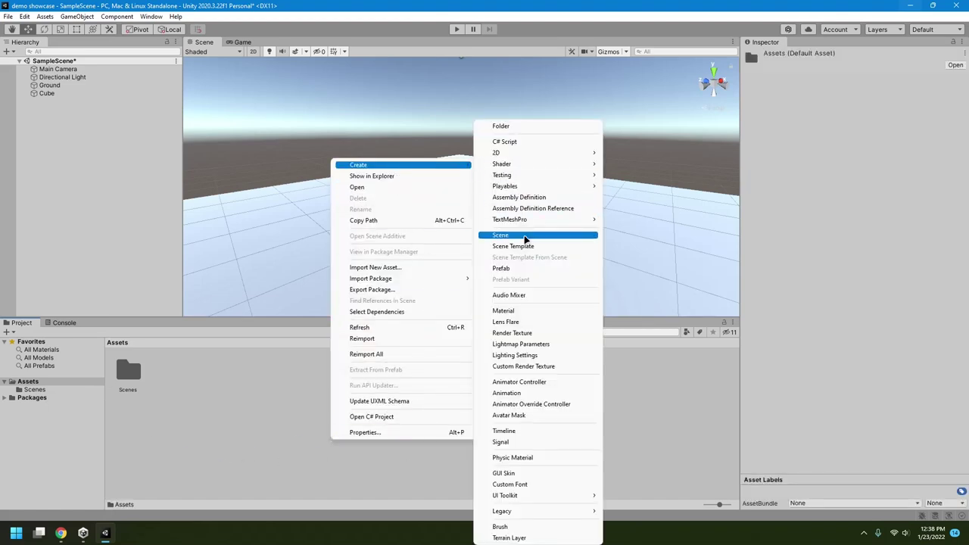
click(504, 311)
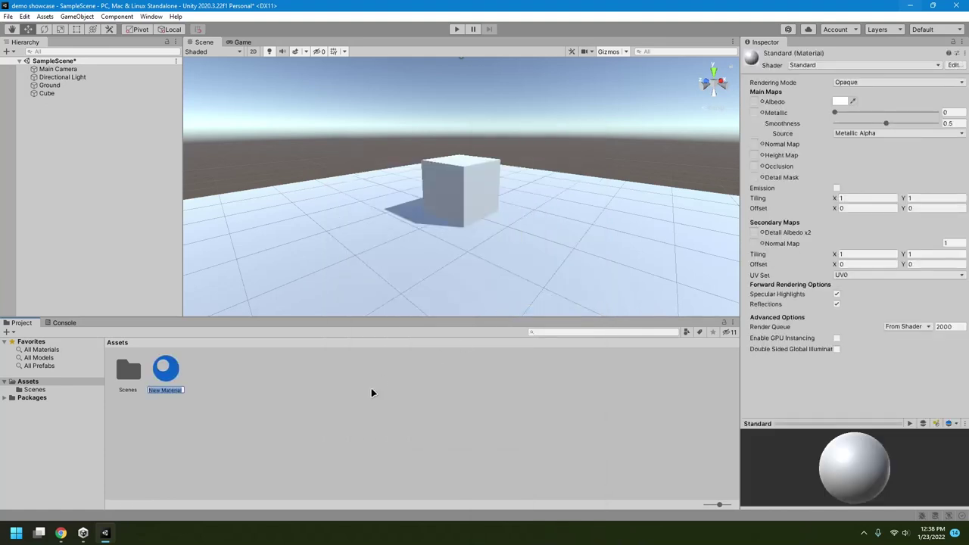
text(Ground)
key(Return)
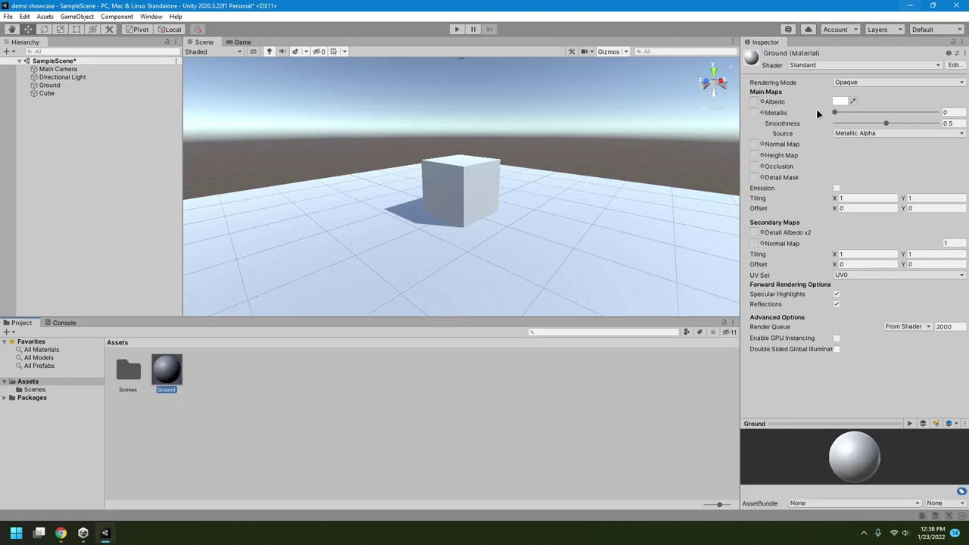
Give the Ground material a green Albedo and apply it to the plane
click(837, 102)
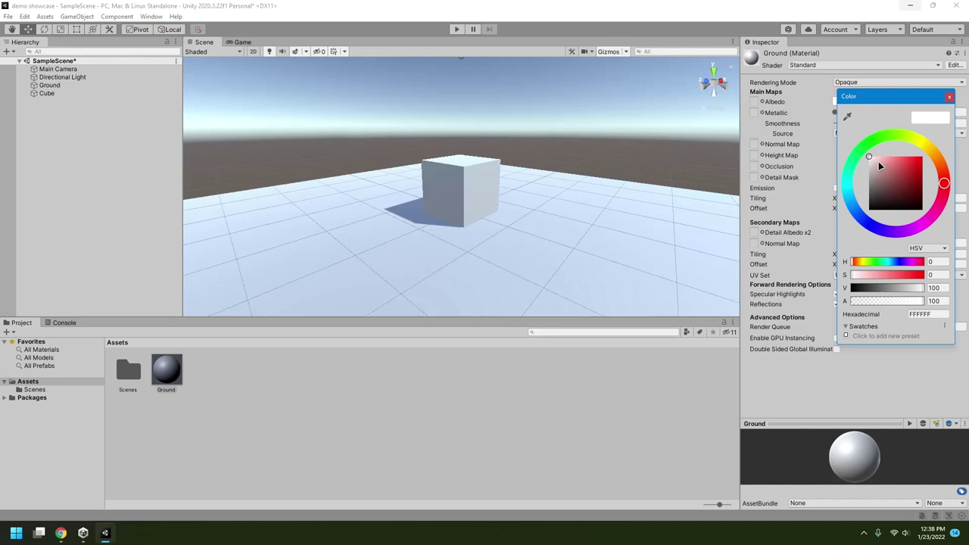
click(888, 157)
click(877, 136)
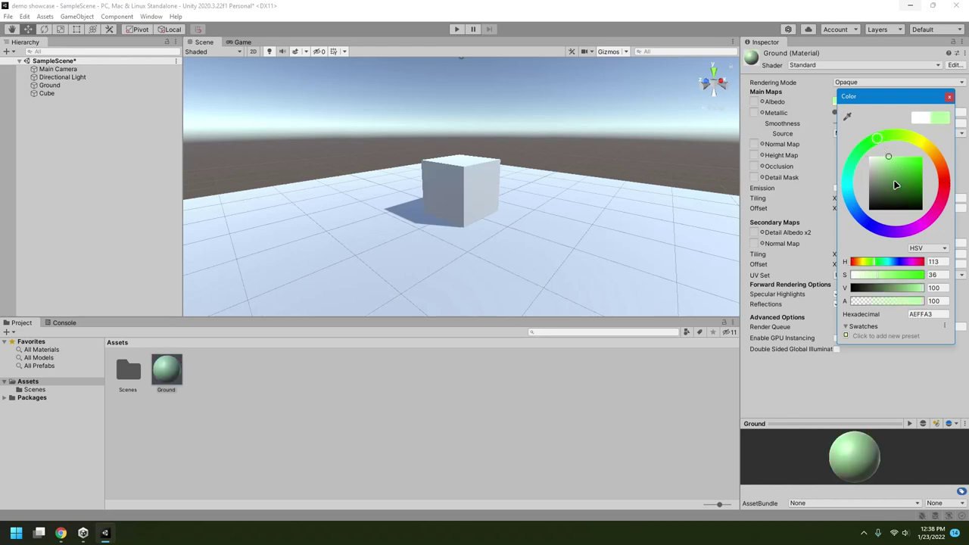
drag(895, 183, 896, 179)
click(880, 135)
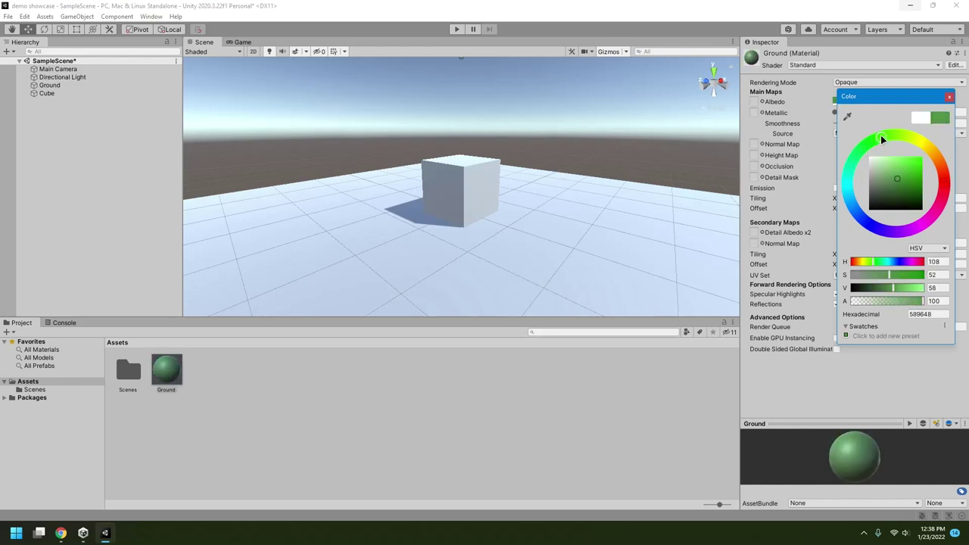
click(949, 96)
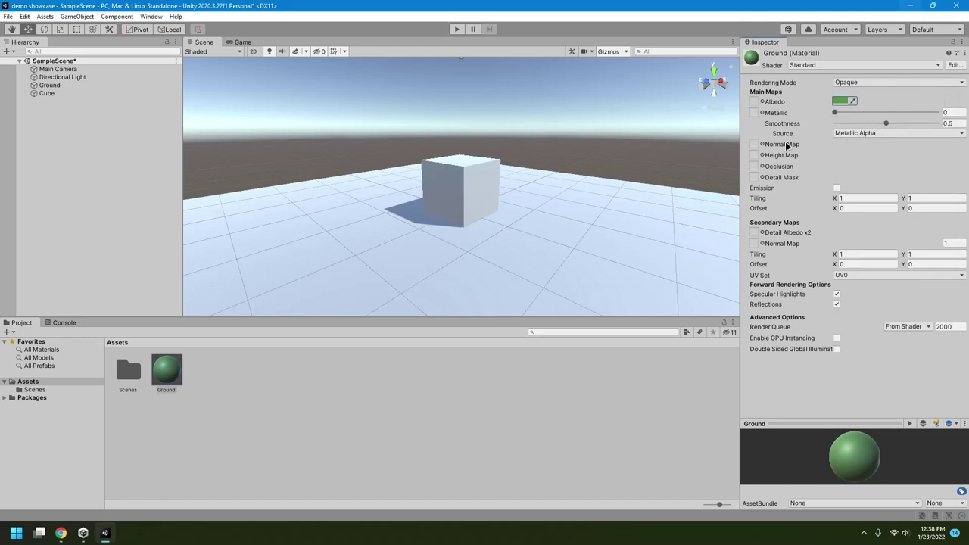
drag(171, 385, 332, 251)
scroll(444, 226, down, 5)
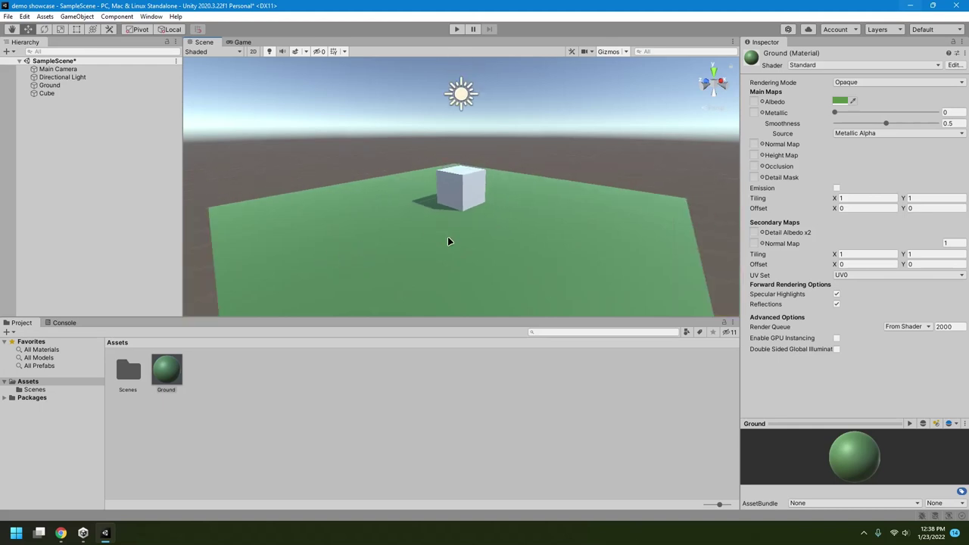
alt+drag(371, 227, 575, 220)
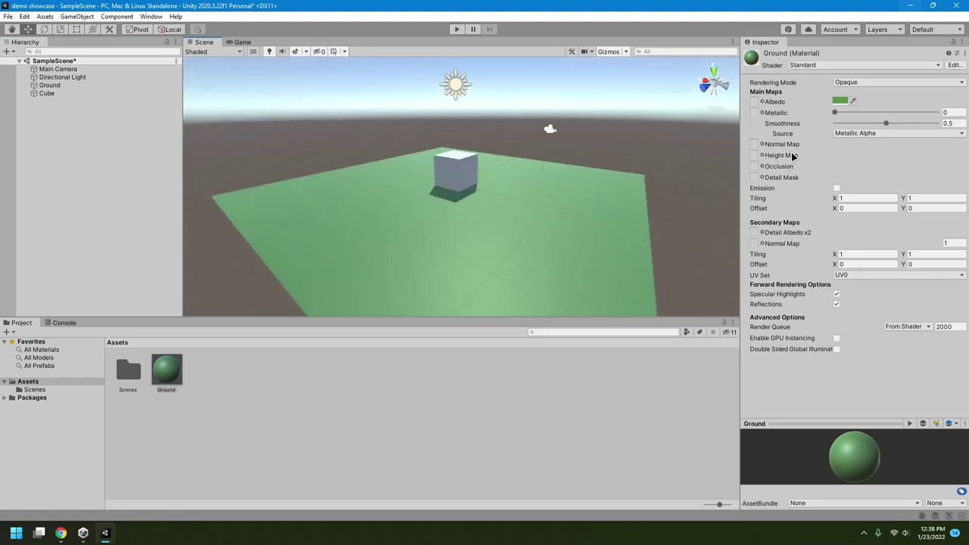
Brighten the Ground material's green toward a saturated yellow-green
click(840, 100)
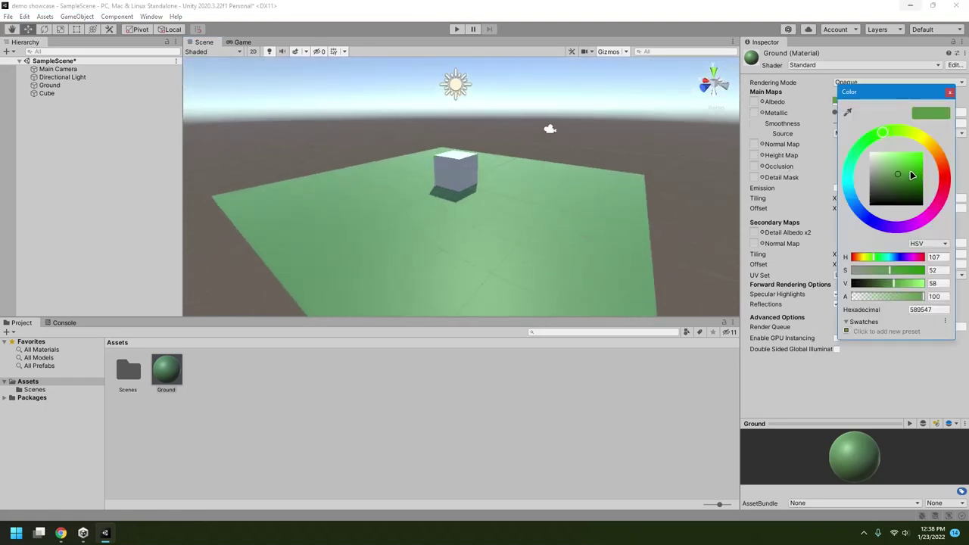
drag(912, 176, 910, 170)
click(893, 134)
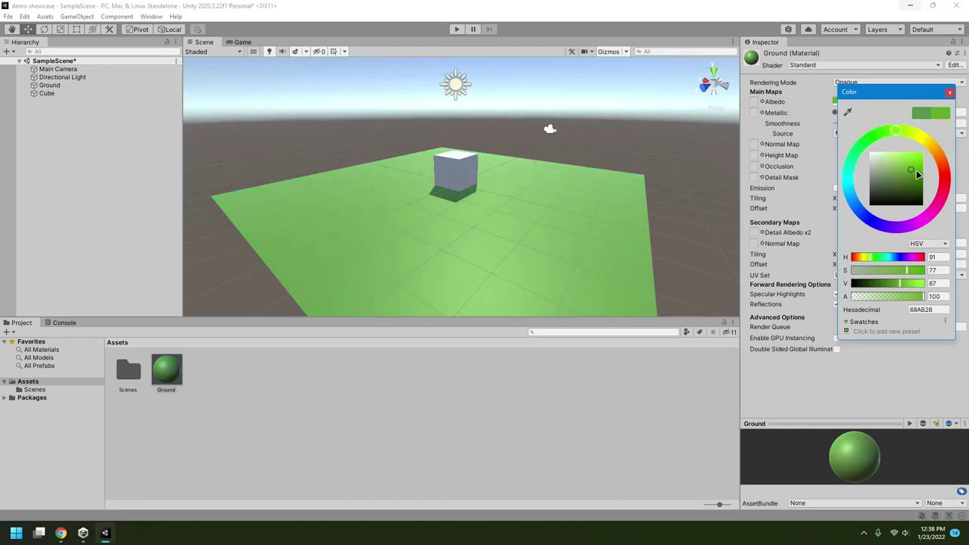
drag(916, 171, 915, 173)
click(949, 92)
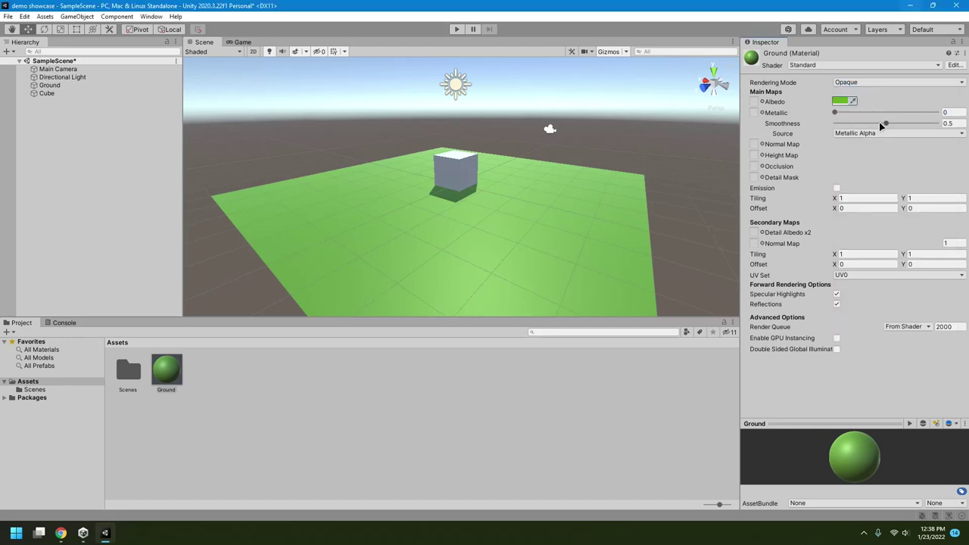
Raise the Ground material's Smoothness, then return it to 0.5
drag(886, 123, 909, 126)
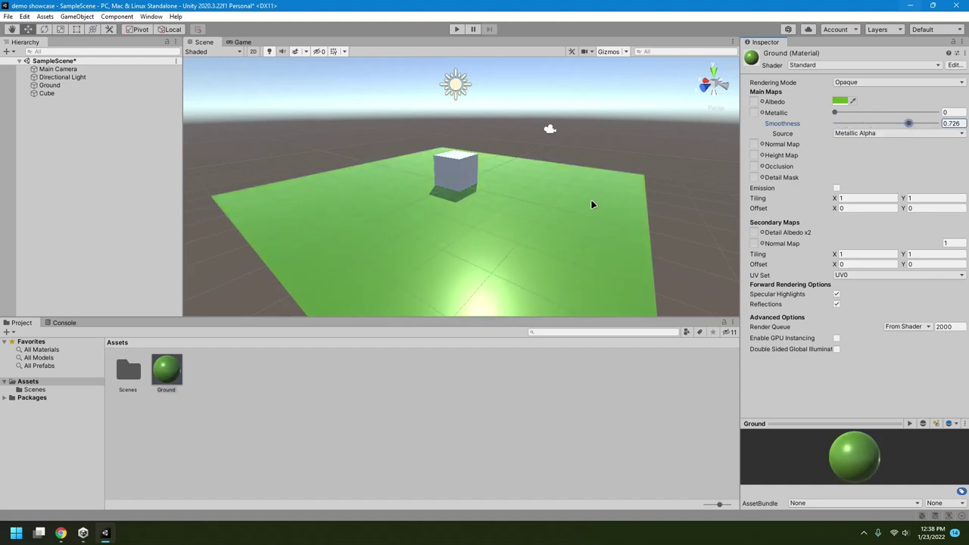
alt+drag(520, 182, 504, 225)
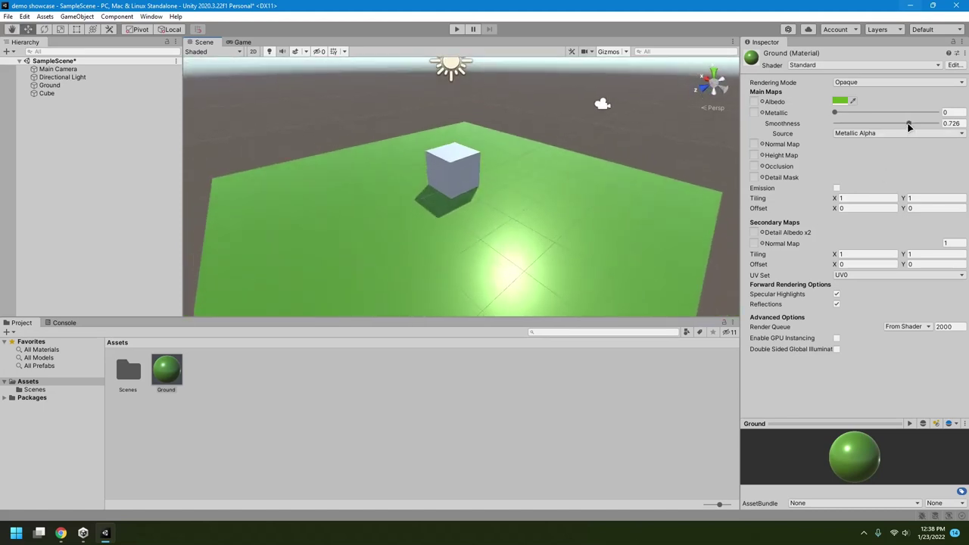
drag(908, 123, 886, 125)
scroll(526, 216, down, 1)
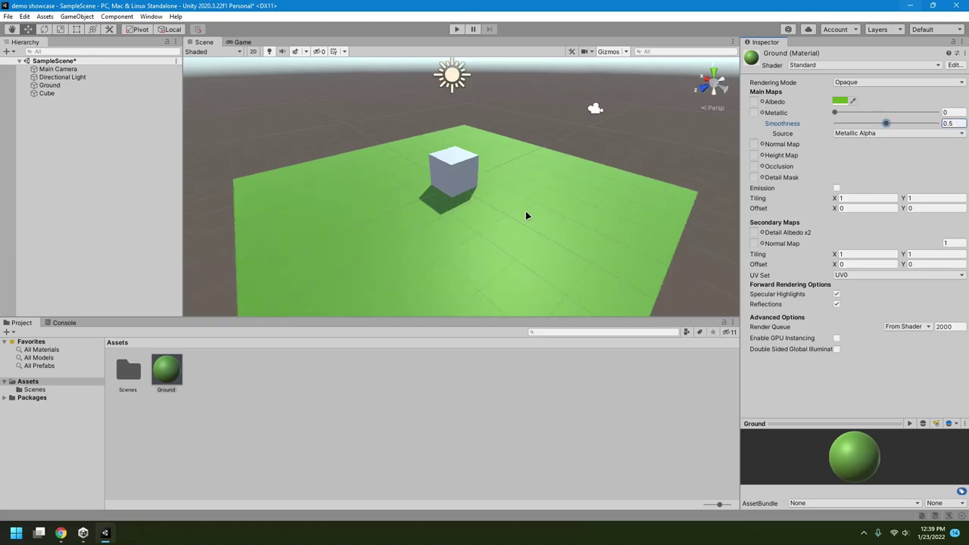
alt+drag(525, 216, 467, 211)
Create a new material in Assets, first named Red, then renamed to Player
click(457, 163)
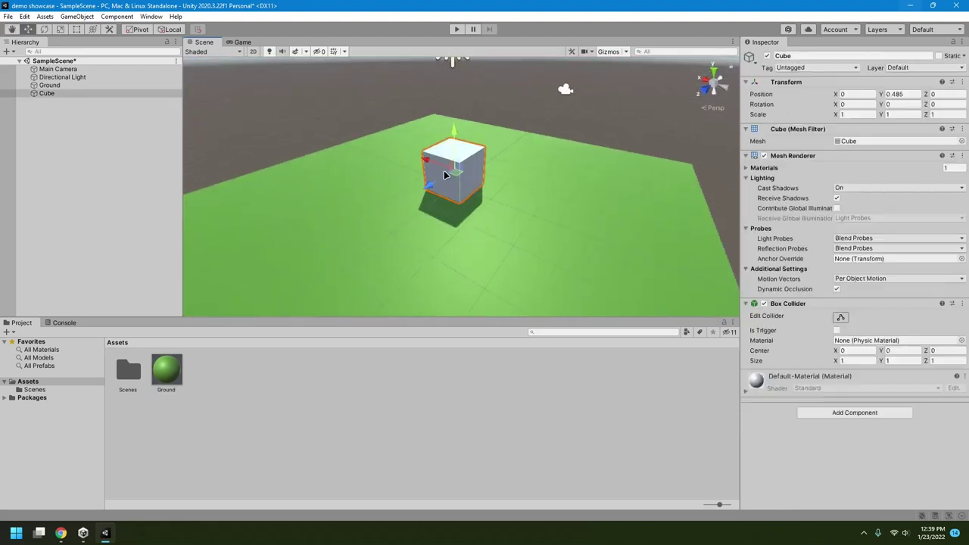
alt+drag(545, 204, 454, 156)
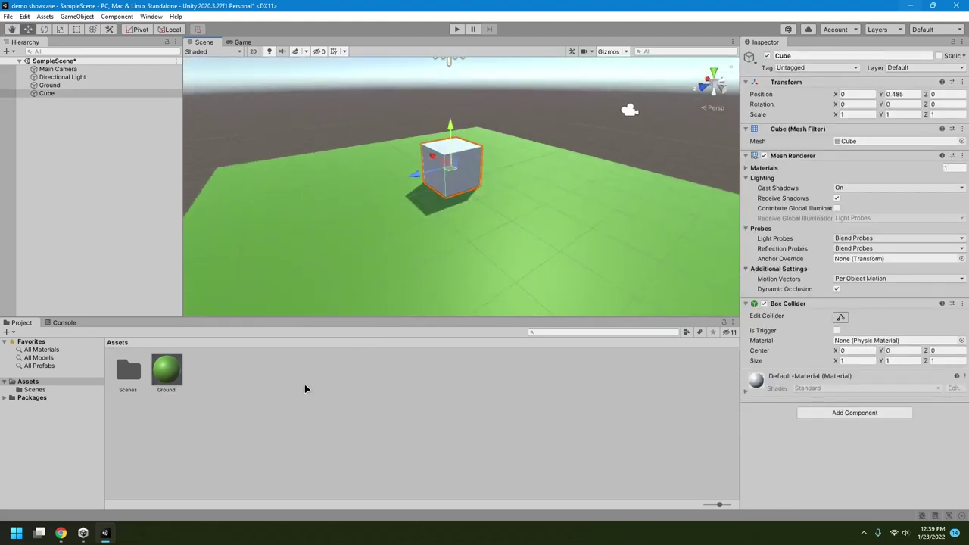
right_click(247, 385)
mouse_move(309, 108)
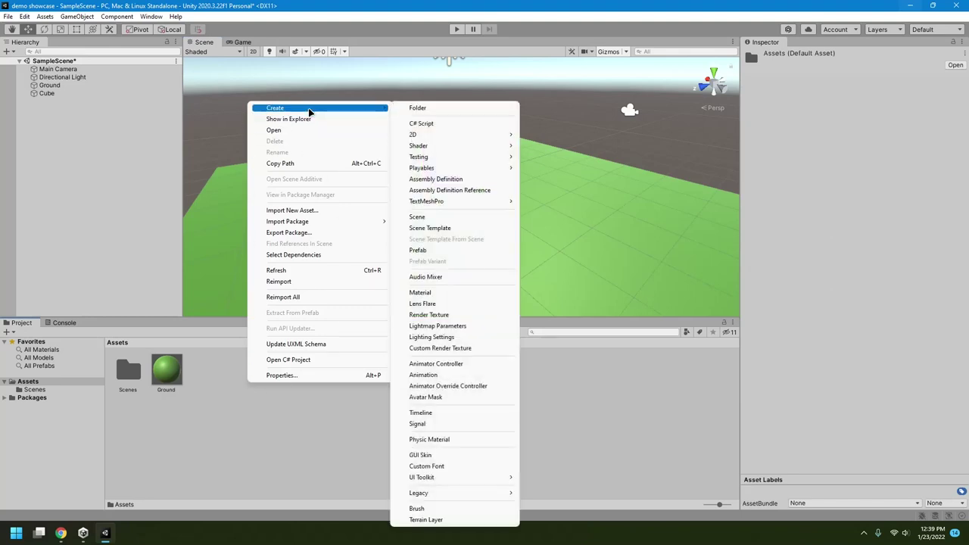
click(439, 292)
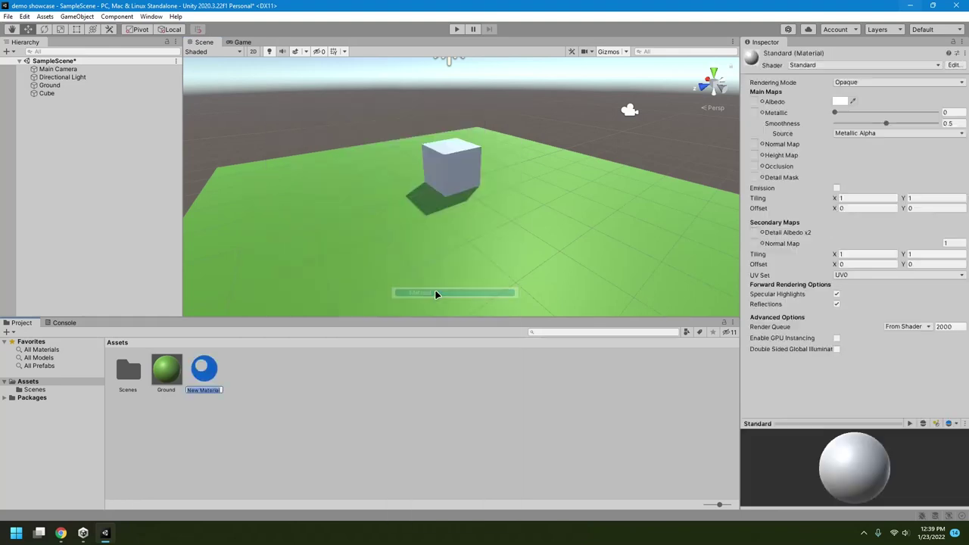
text(R)
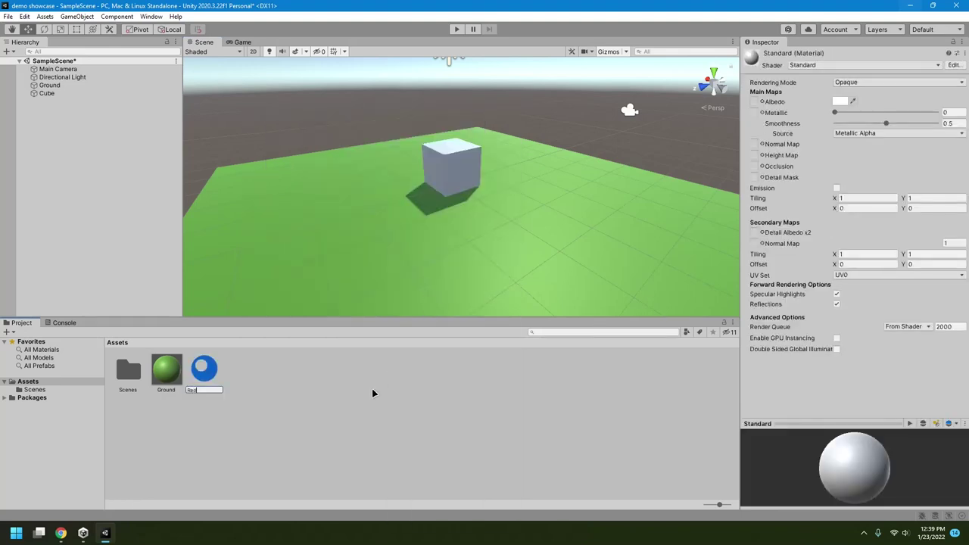
text(ed)
key(Return)
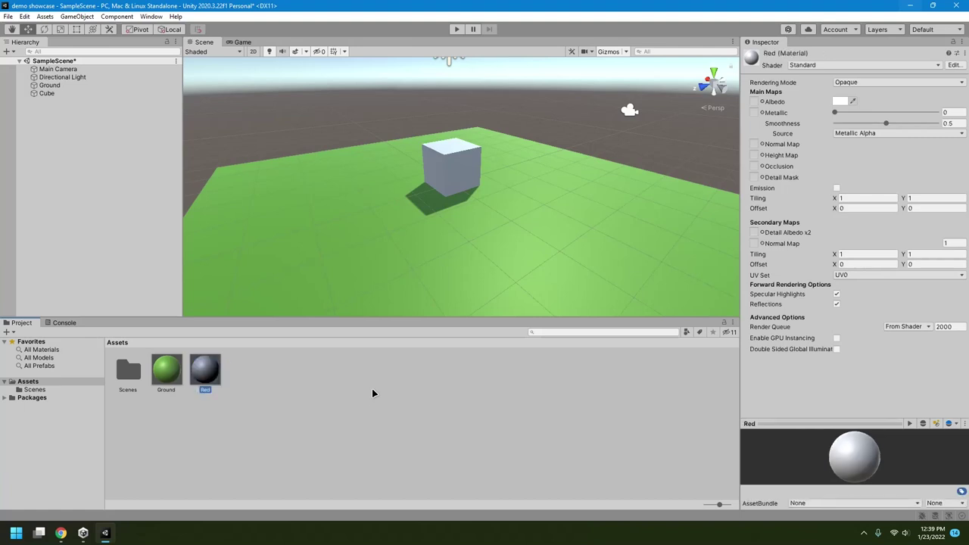
key(F2)
text(Player)
key(Return)
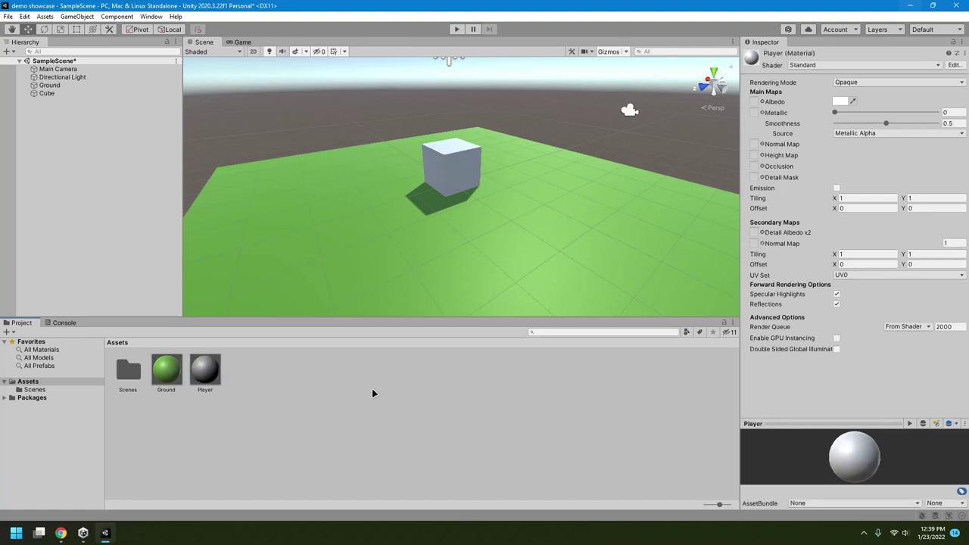
Give Player a dark red 9F1919 albedo and 0.305 smoothness, then drag it onto the Cube
click(840, 101)
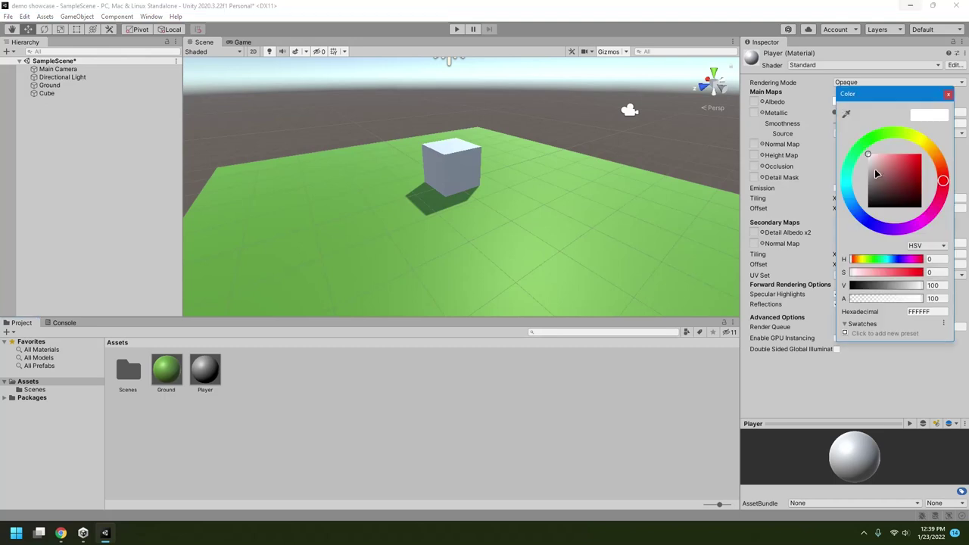
mouse_move(878, 175)
mouse_down()
mouse_move(914, 177)
mouse_move(911, 167)
mouse_up()
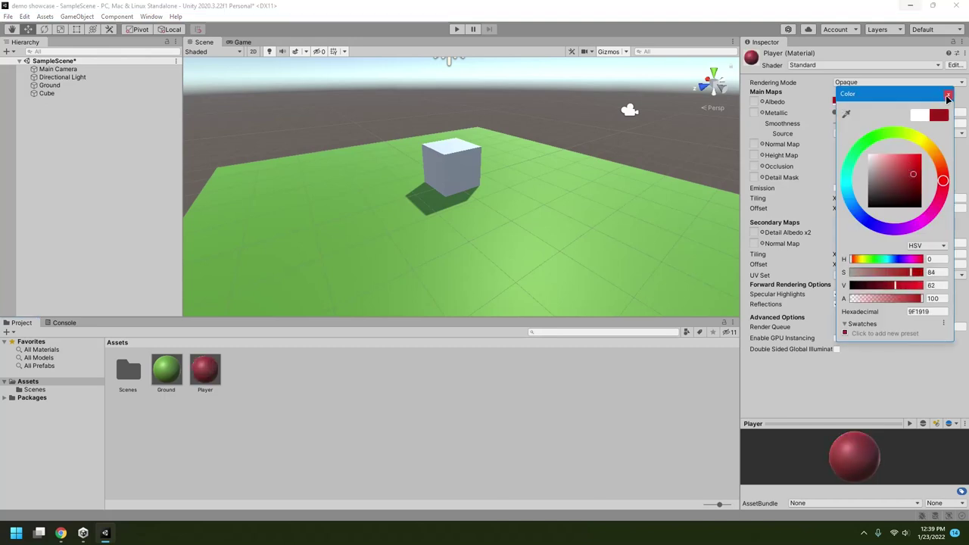
click(946, 94)
drag(885, 124, 865, 124)
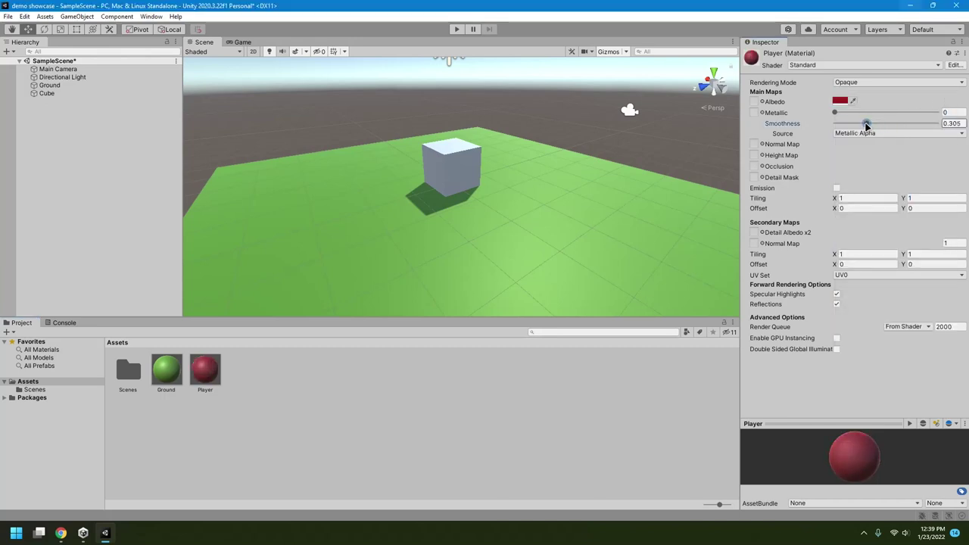
drag(205, 371, 443, 159)
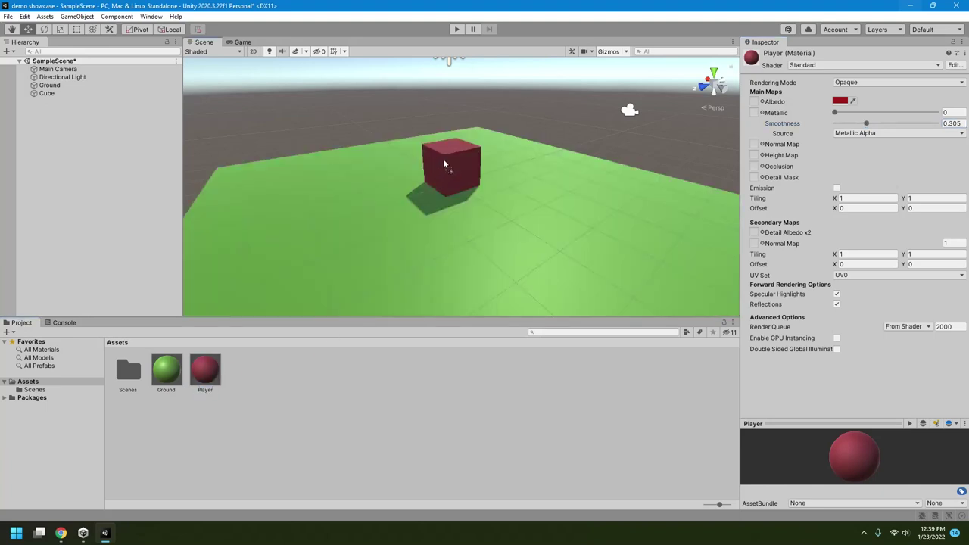
right_drag(595, 187, 530, 257)
Save the scene with Ctrl+S and select the Cube
click(112, 130)
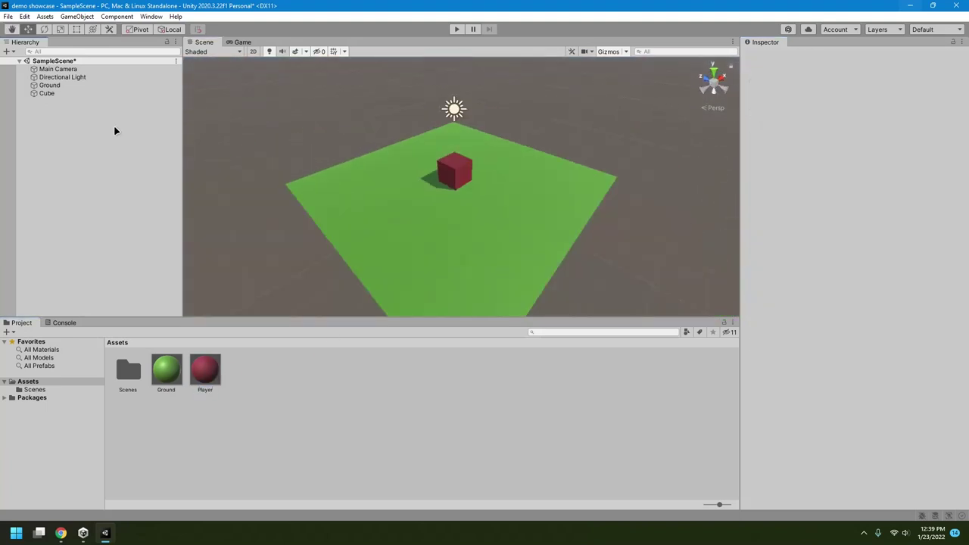
key(ctrl+s)
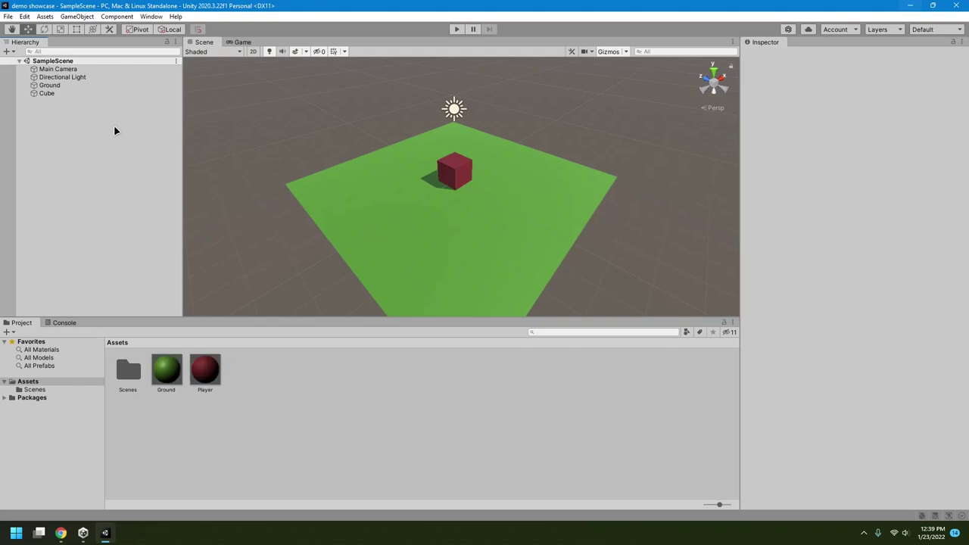
click(76, 92)
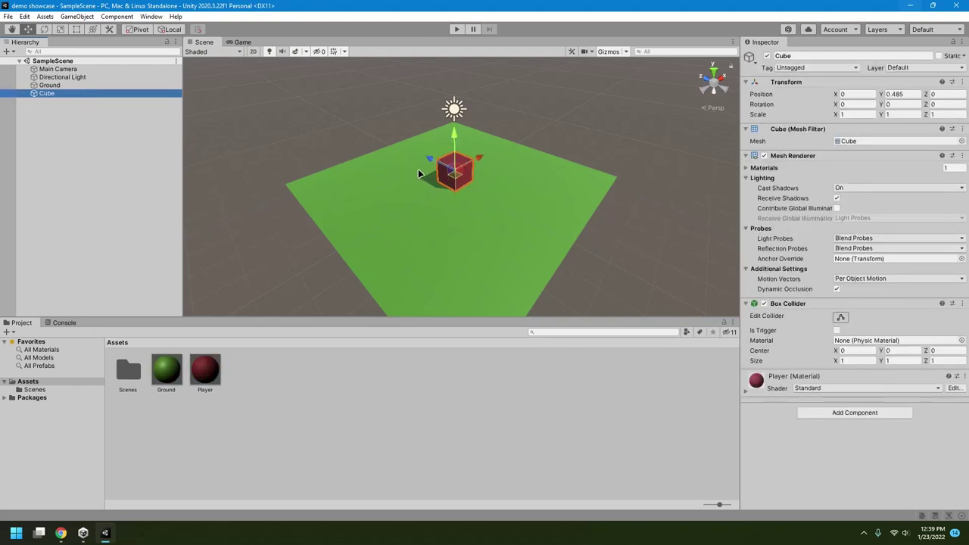
alt+drag(363, 182, 469, 184)
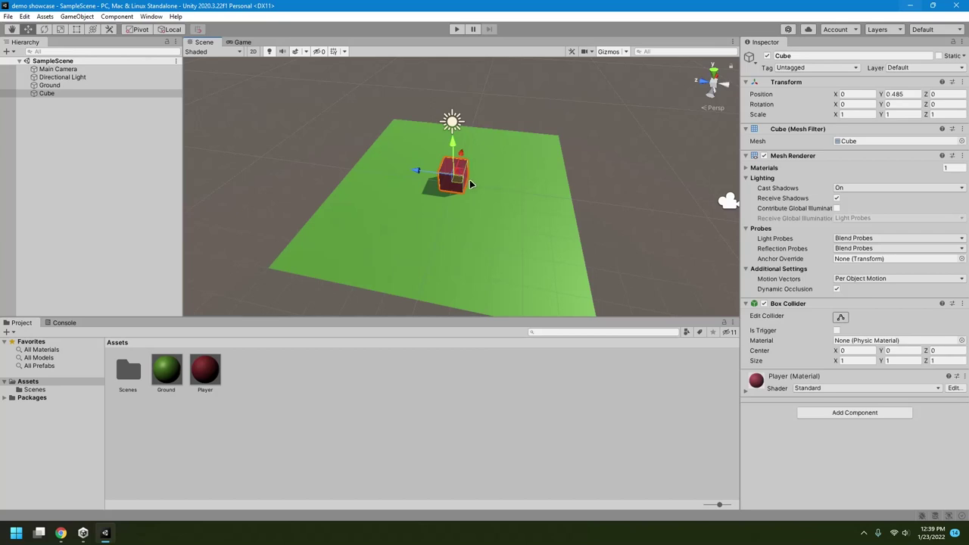
Test-spin the Cube with the rotate tool, undo it, and collapse and re-expand Transform
key(e)
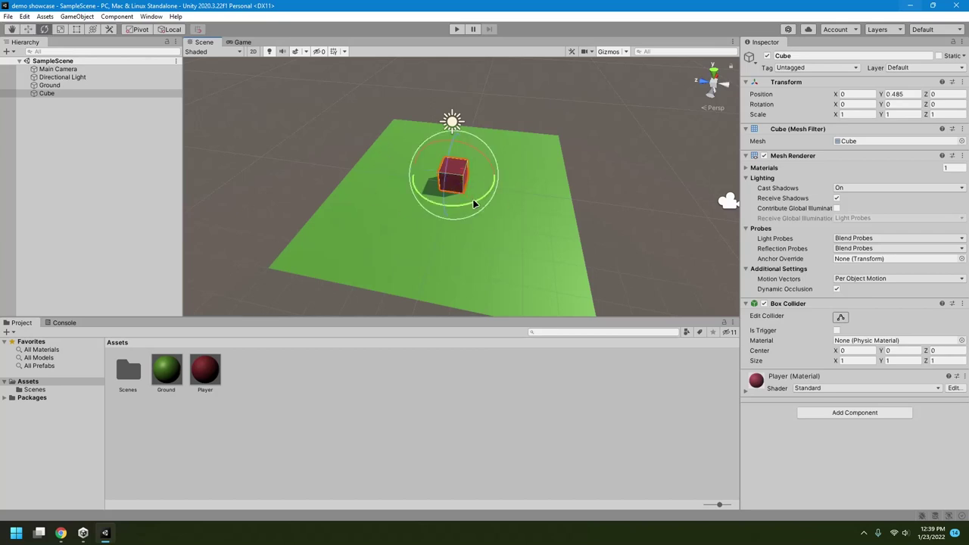
drag(476, 204, 86, 206)
key(ctrl+z)
scroll(491, 202, up, 2)
alt+drag(491, 202, 455, 190)
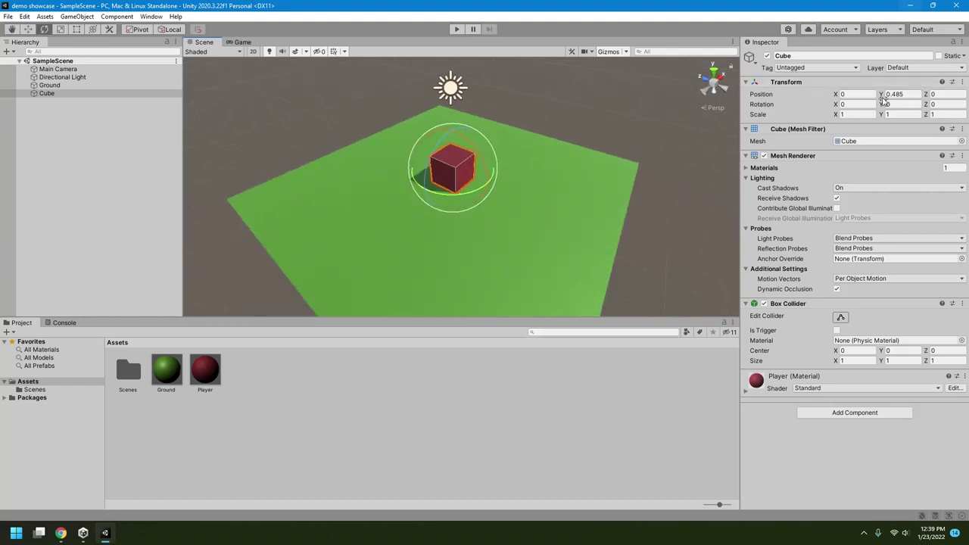
click(787, 82)
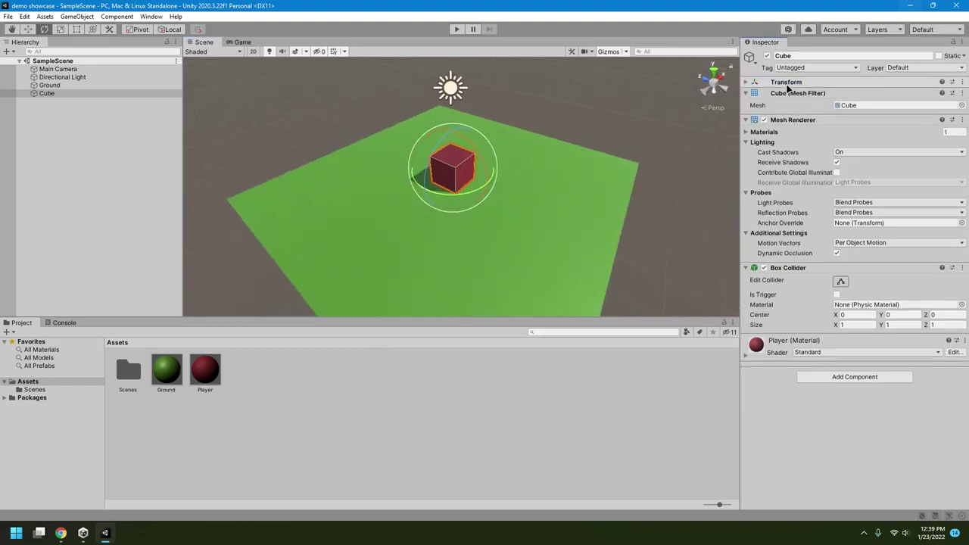
click(788, 83)
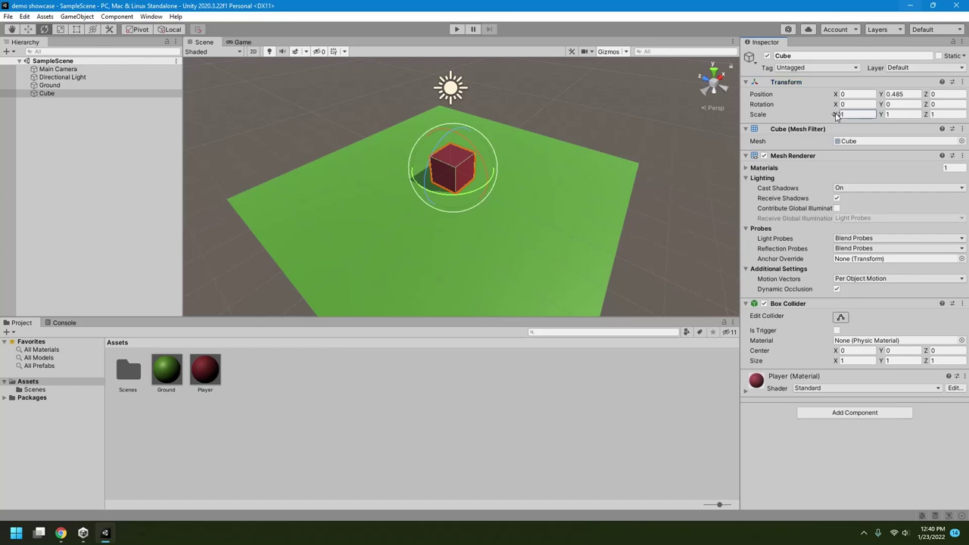
Set the Cube's Scale Y back to 1 and reset Rotation X to 0 after a test tilt
drag(836, 115, 877, 118)
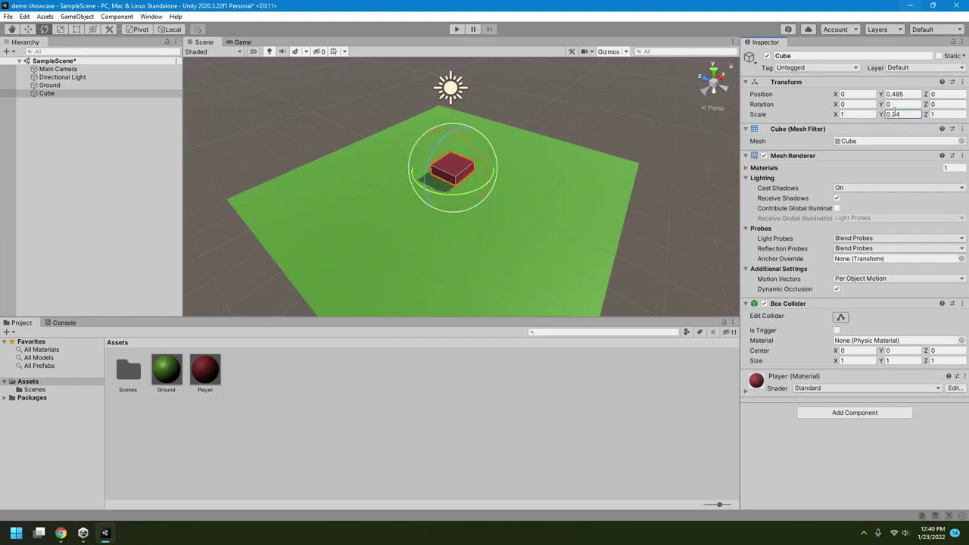
text(1)
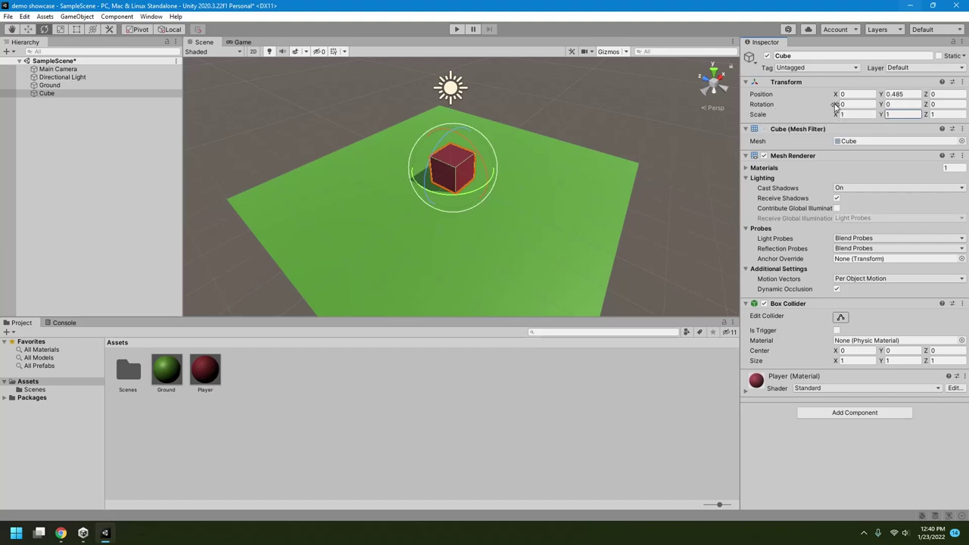
drag(828, 107, 333, 187)
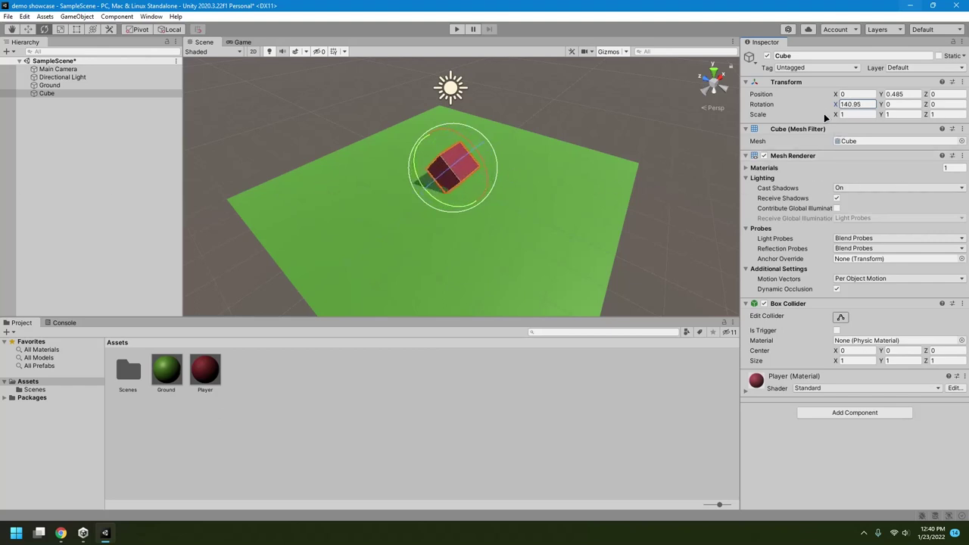
click(855, 104)
text(0)
Turn the Cube about Y and reset it to 0, then clear a trial Z rotation back to 0
drag(882, 108, 664, 129)
click(904, 105)
text(0)
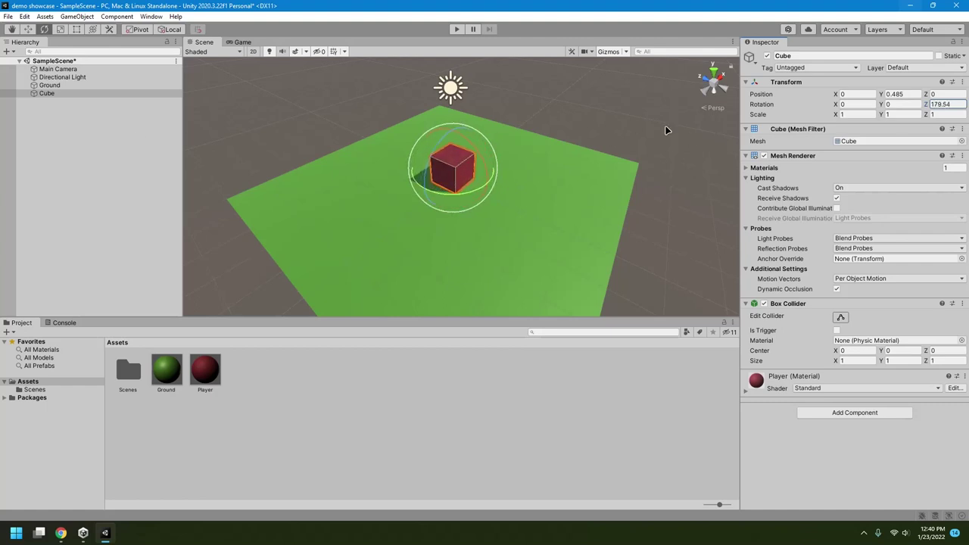
click(947, 105)
text(0.73)
key(BackSpace)
key(BackSpace)
click(56, 95)
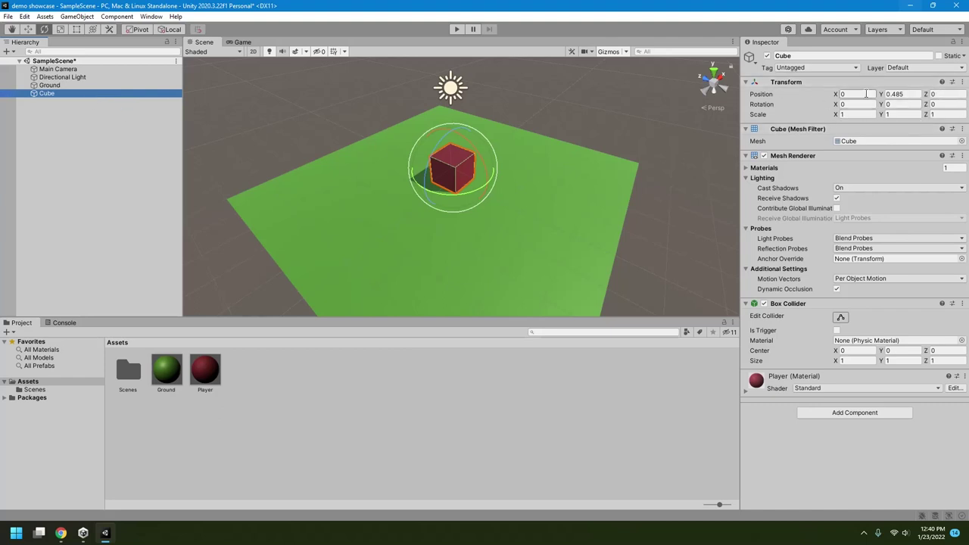
Discard a trial Z rotation of 0.35 and briefly open and close the Add Component list
click(937, 104)
text(0.35)
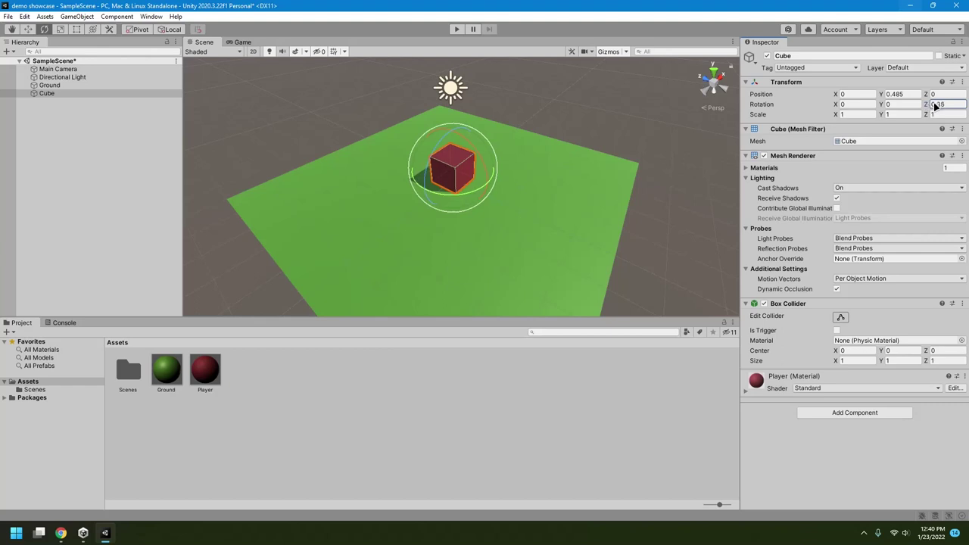
key(Escape)
click(854, 412)
key(Escape)
Use Add Component to create a new script called RotationAnimation and attach it to the Cube
click(865, 415)
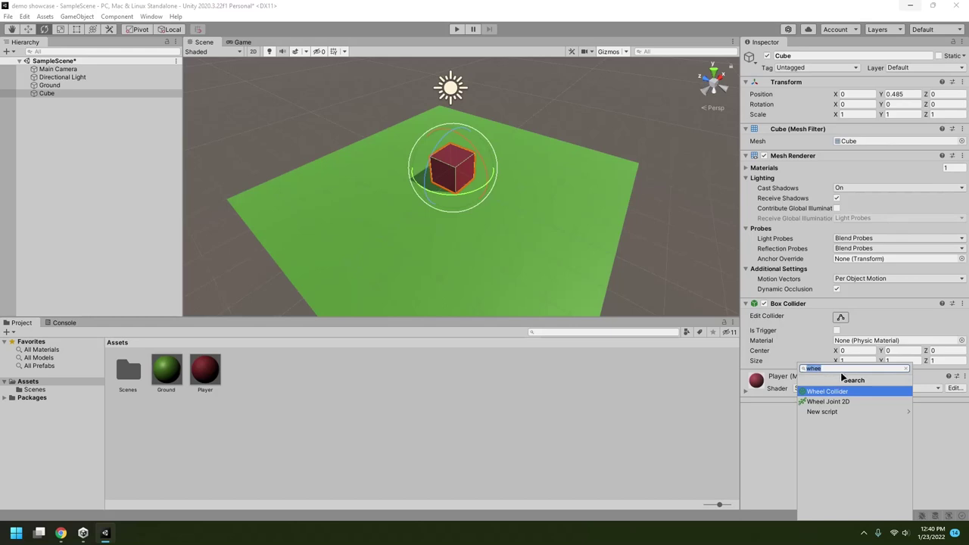
text(RotationAnimation)
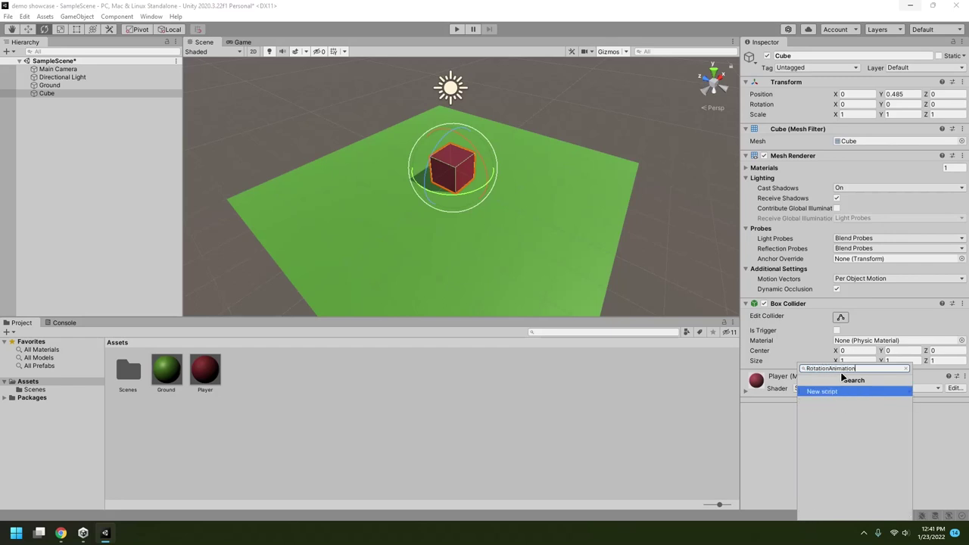
key(Return)
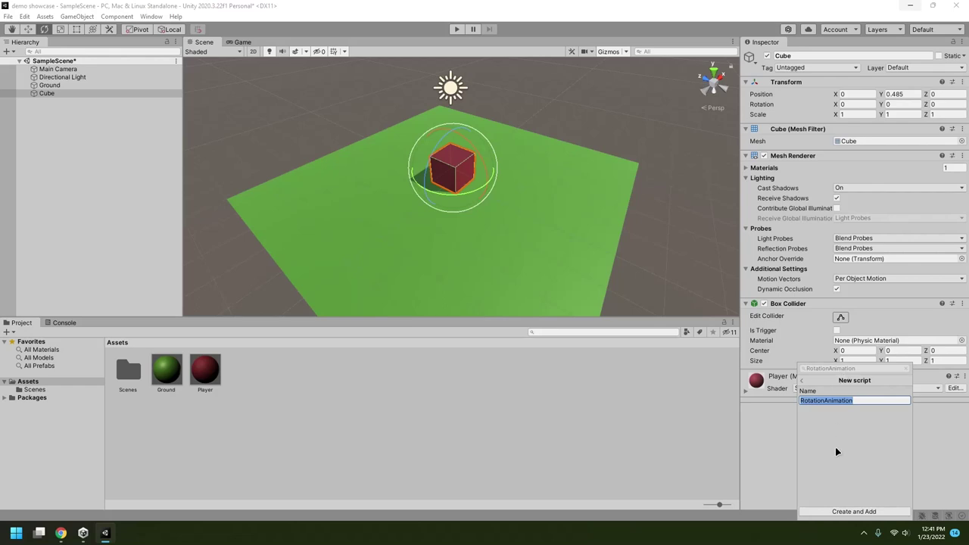
click(855, 514)
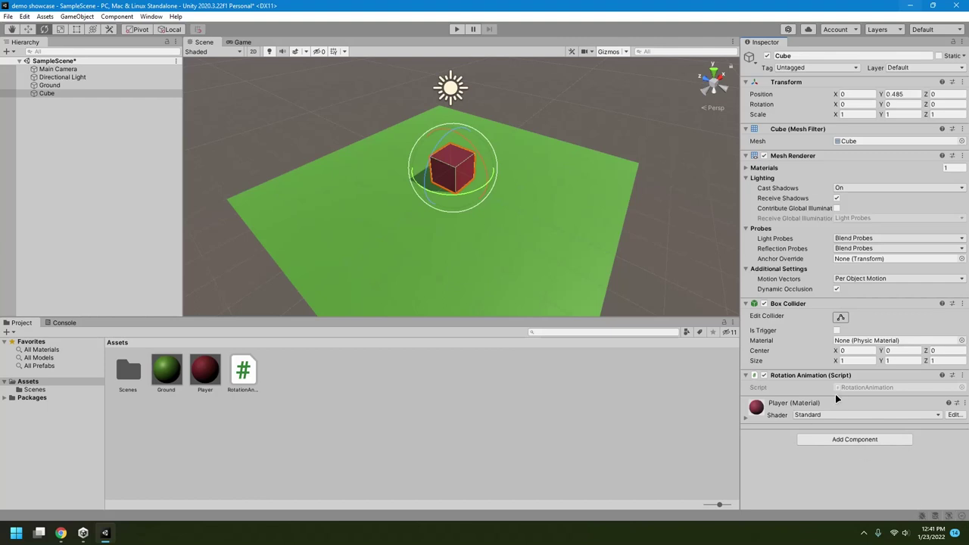
click(871, 387)
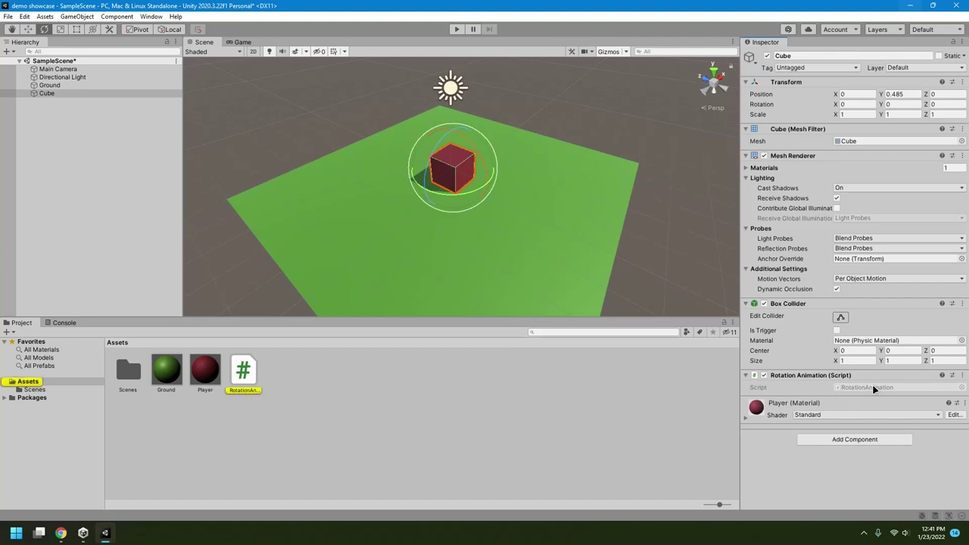
Open RotationAnimation.cs in Visual Studio and look over its Start and Update methods
double_click(872, 388)
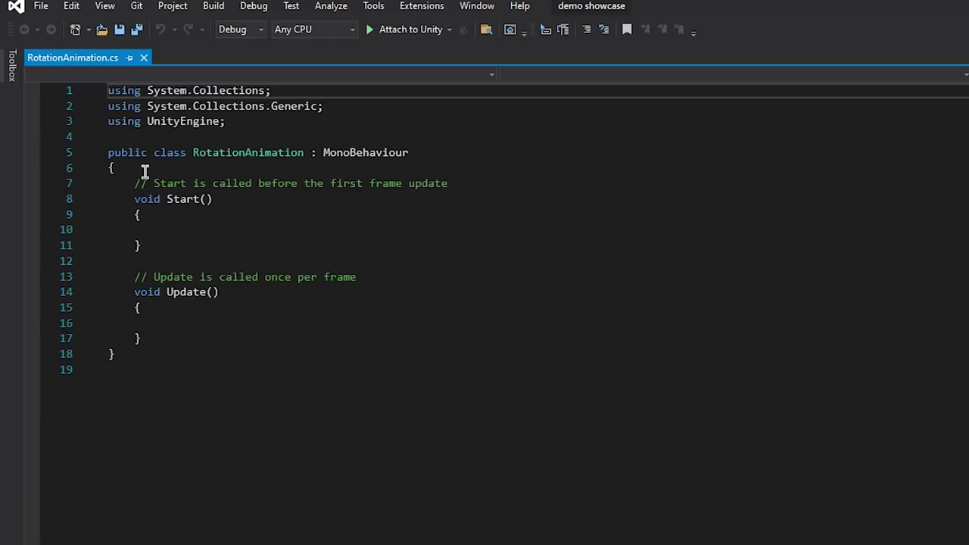
click(462, 194)
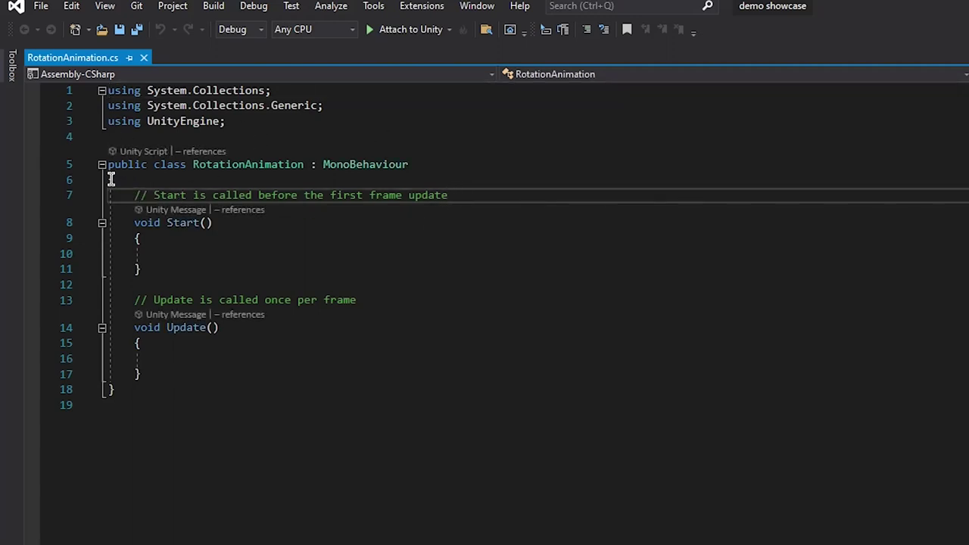
drag(110, 178, 154, 387)
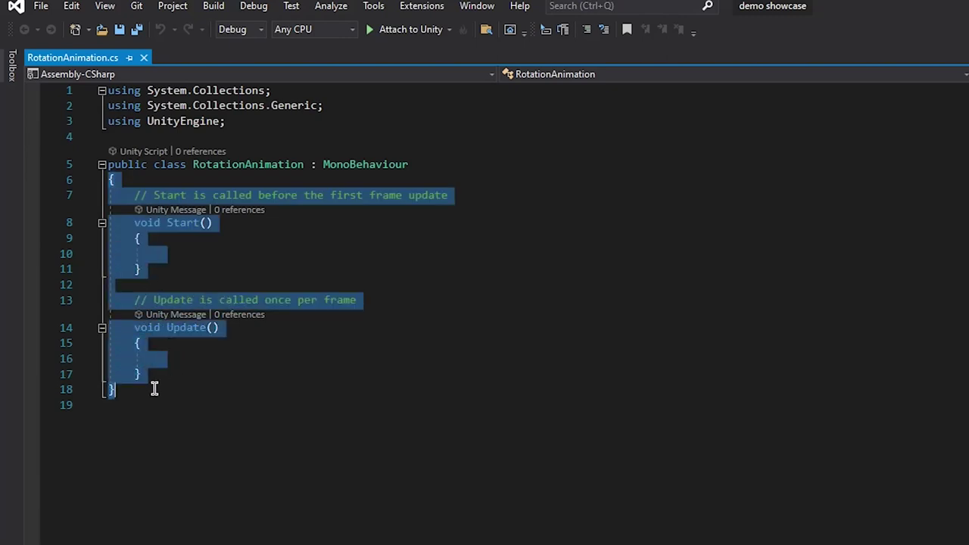
click(207, 385)
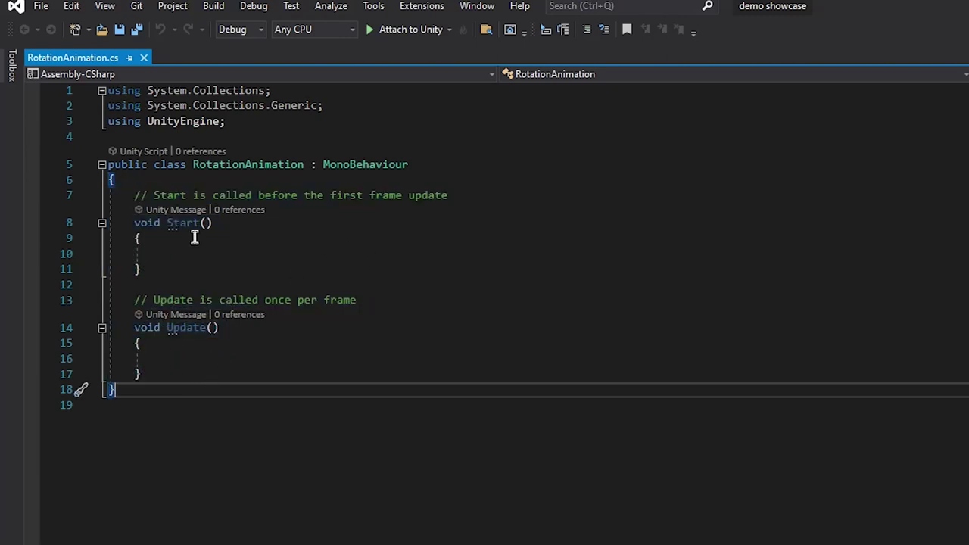
drag(132, 222, 172, 273)
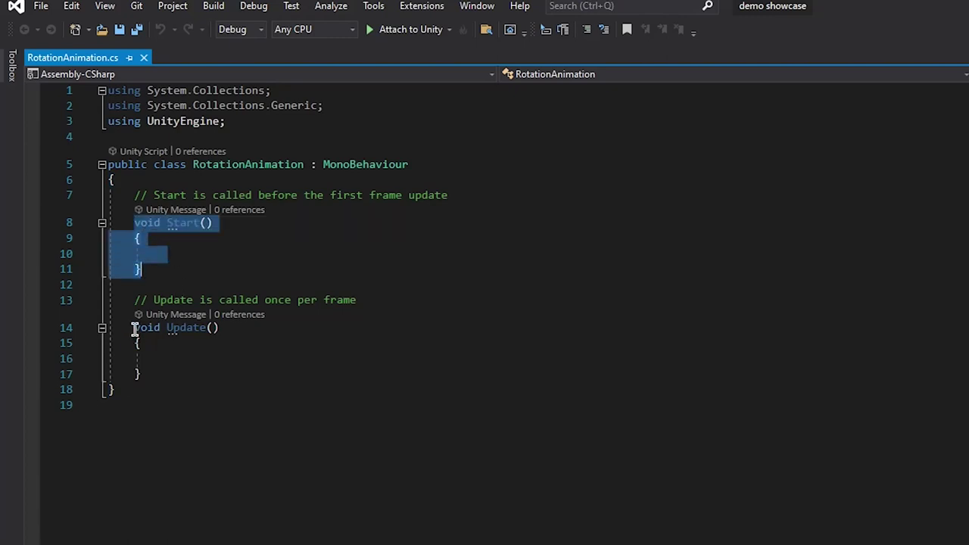
drag(134, 327, 162, 374)
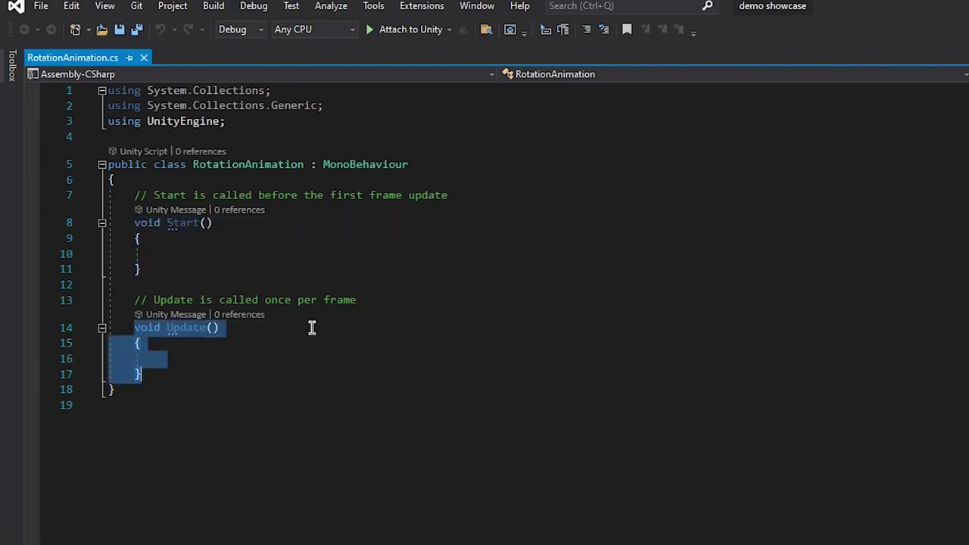
click(460, 194)
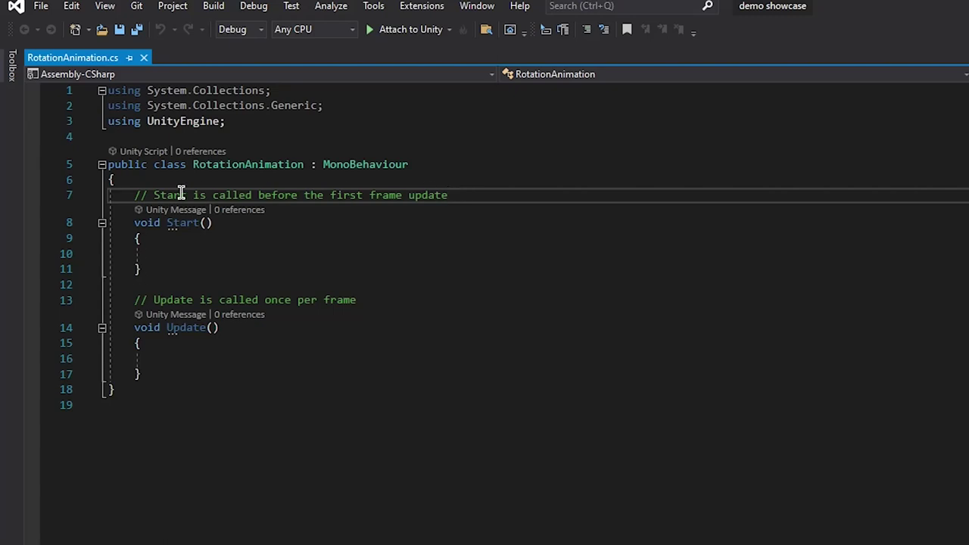
Delete the template comment lines above Start() and Update()
drag(134, 195, 472, 194)
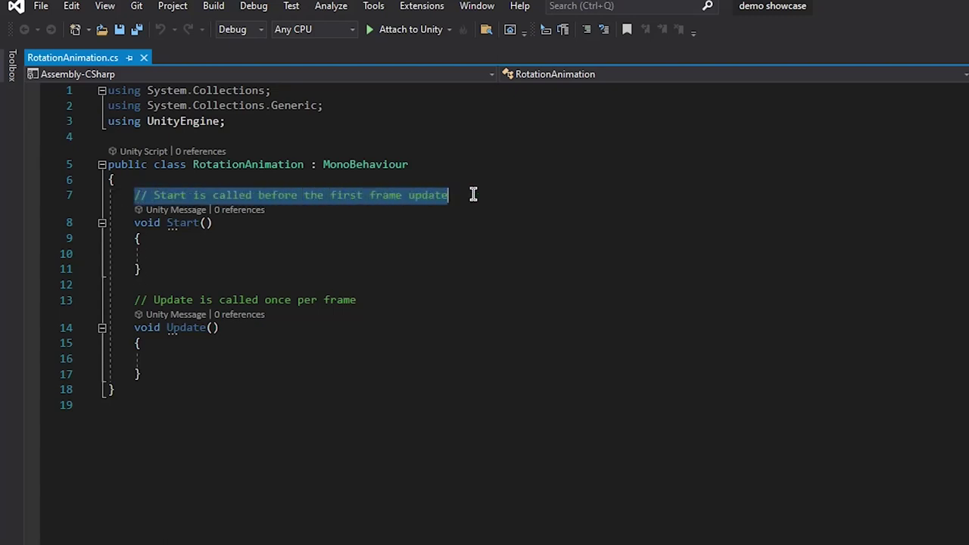
click(136, 300)
drag(136, 300, 386, 300)
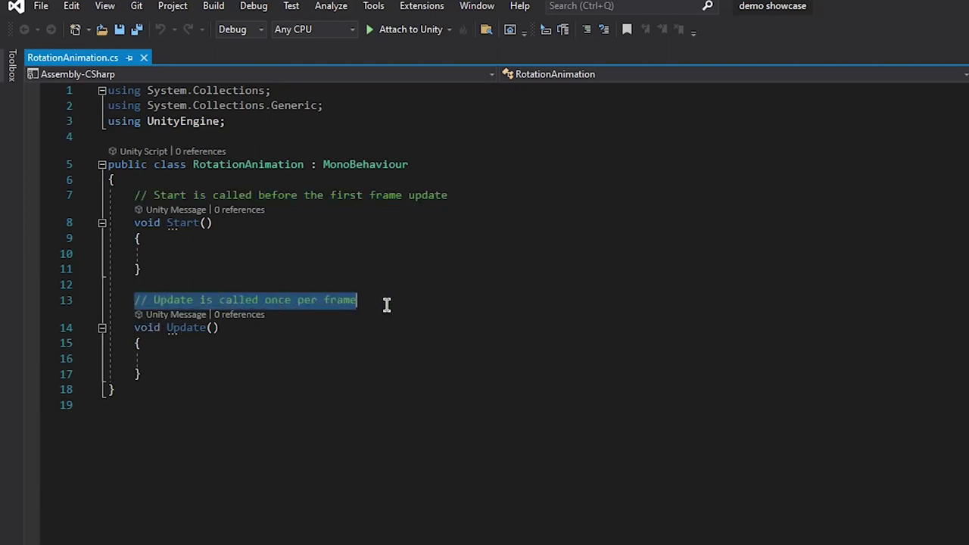
drag(451, 194, 452, 182)
key(Delete)
drag(372, 283, 372, 268)
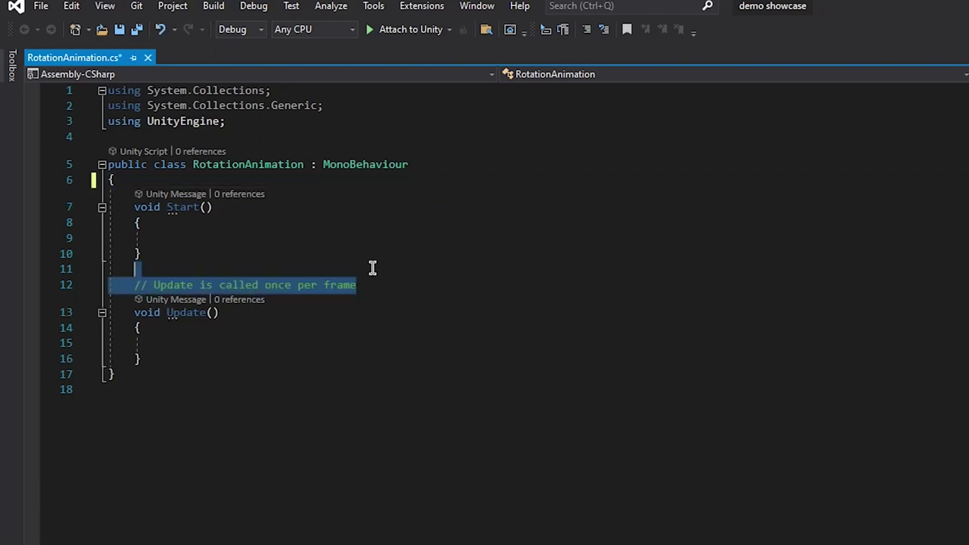
key(Delete)
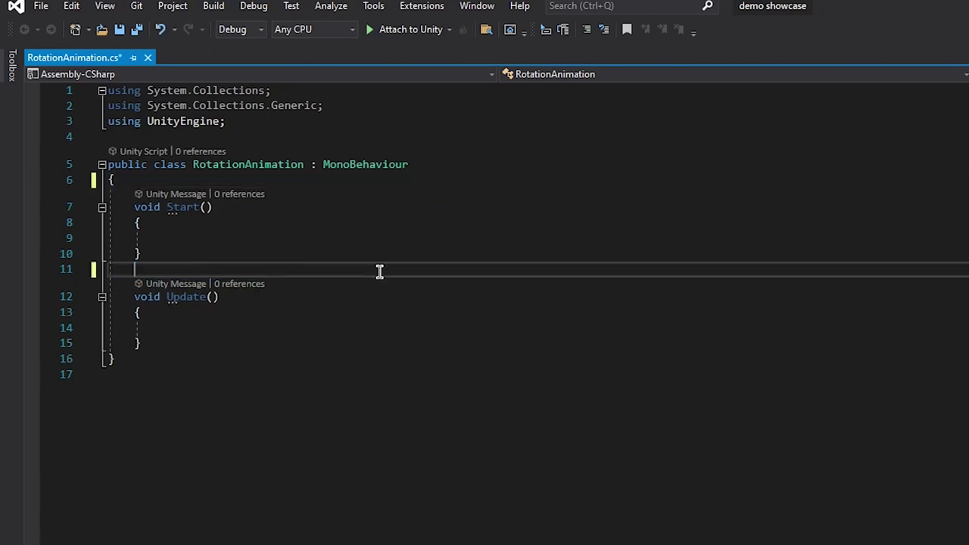
Write print("Start"); inside Start() and save RotationAnimation.cs
click(193, 235)
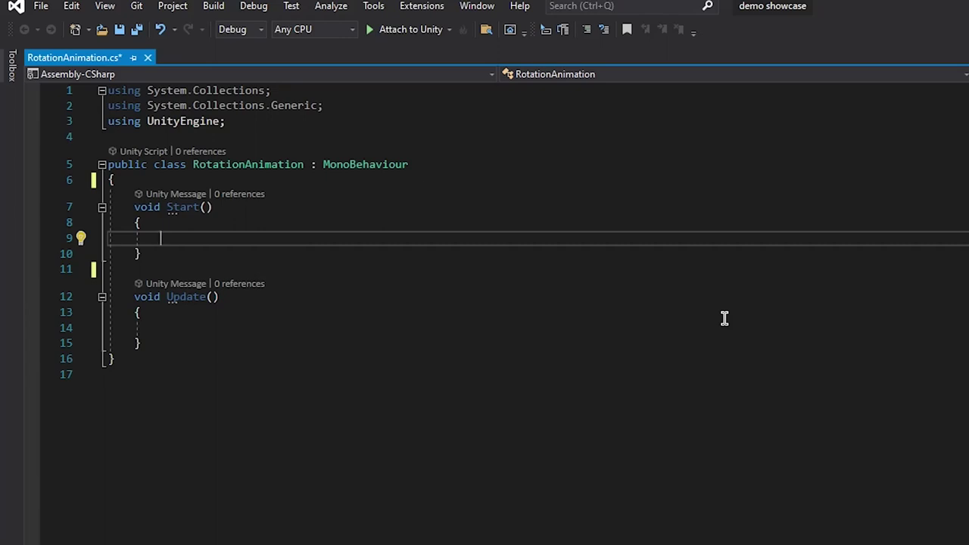
text(print()
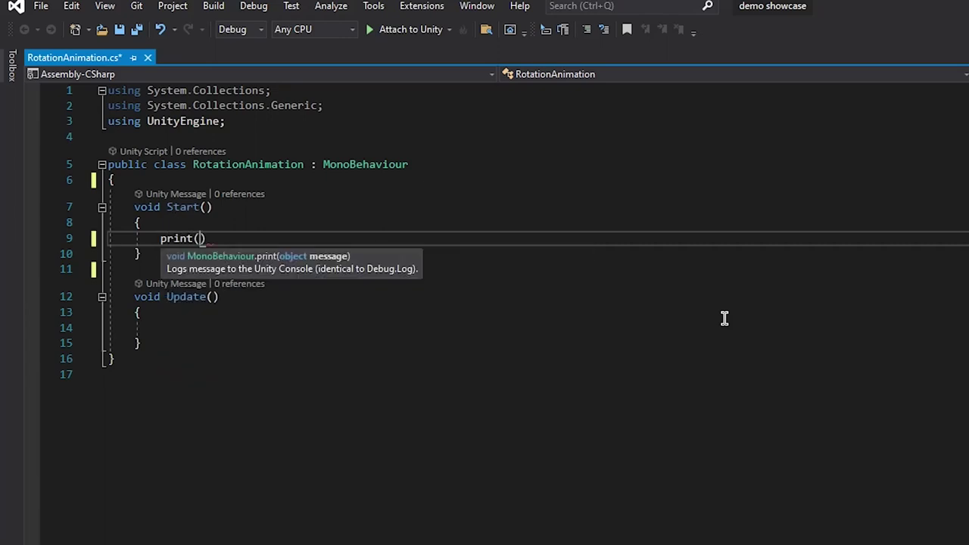
text("Start)
key(End)
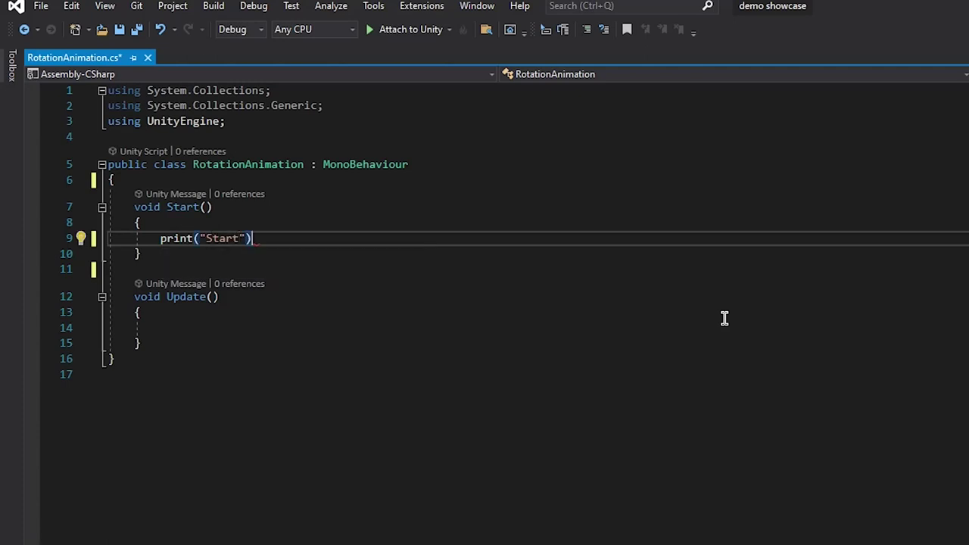
text(;)
key(ctrl+s)
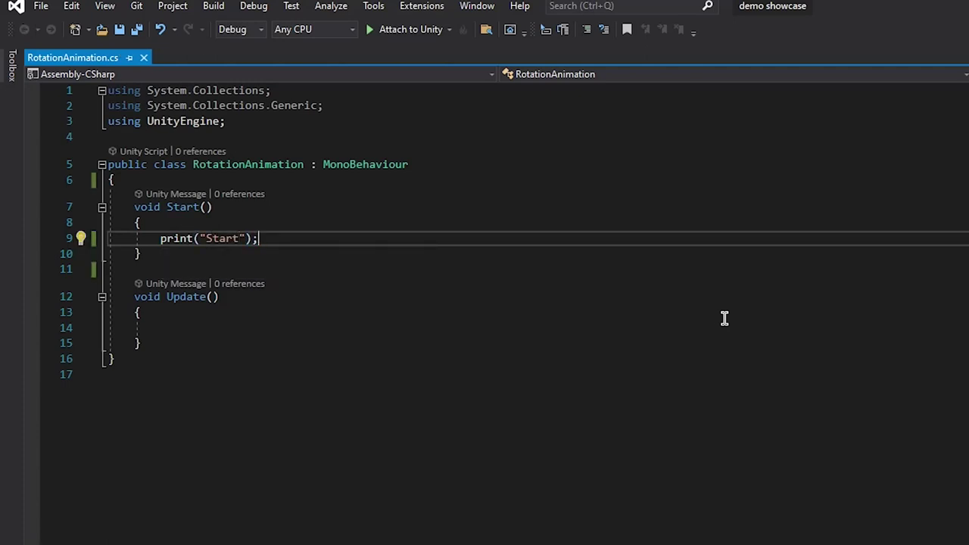
key(super+Tab)
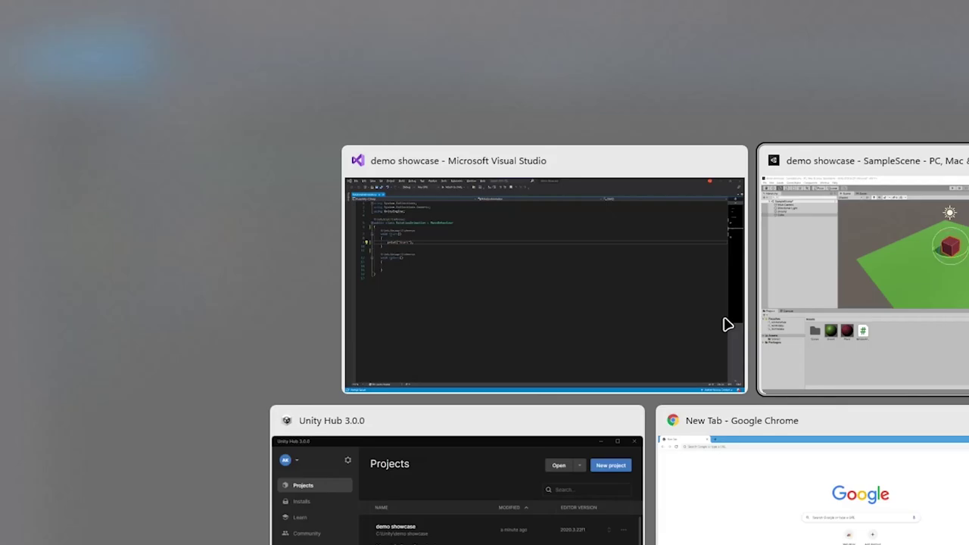
Back in Unity, clear the Console and toggle the Collapse and warning filters
click(787, 326)
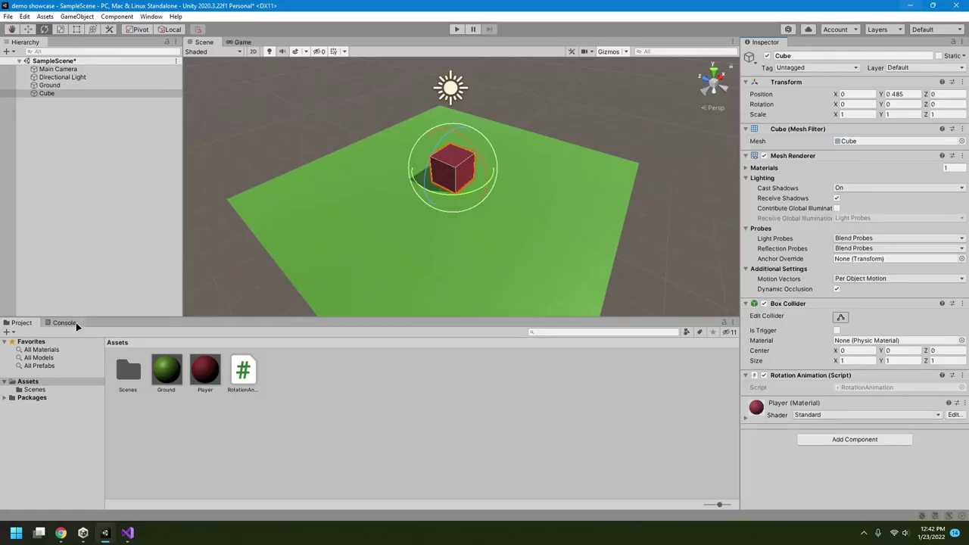
click(72, 325)
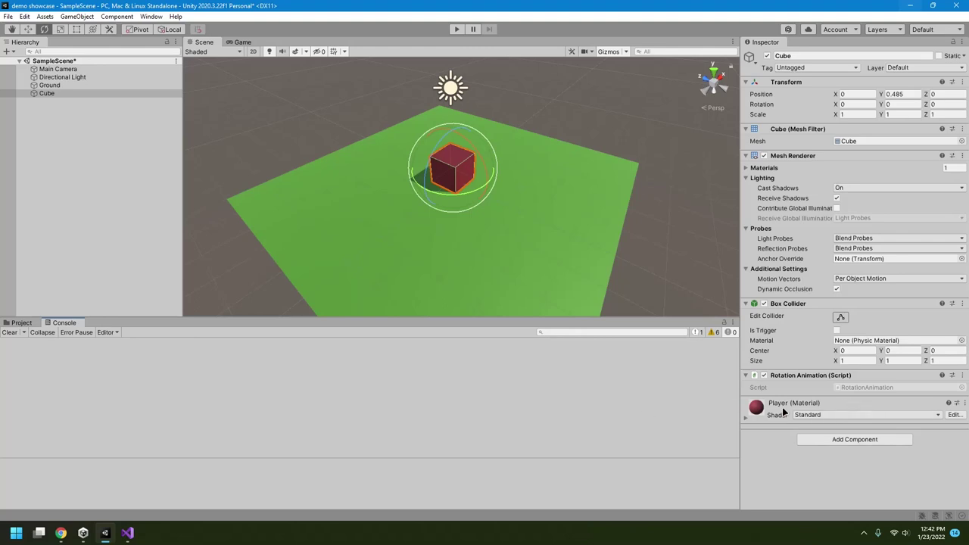
click(713, 332)
click(696, 332)
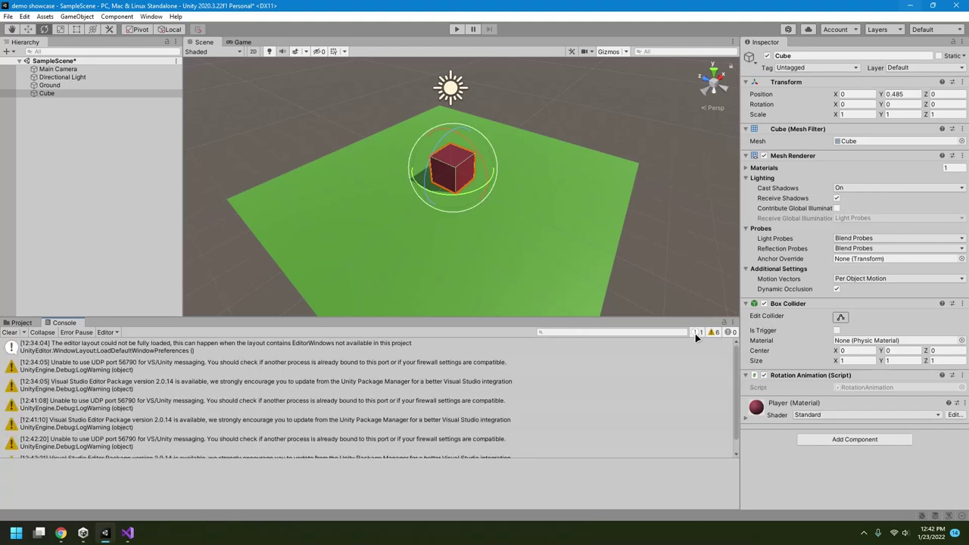
click(9, 332)
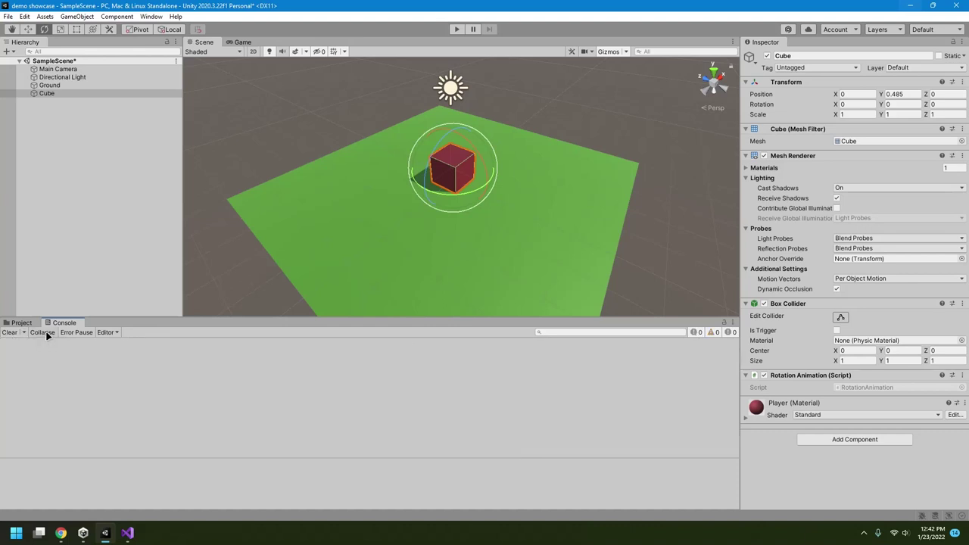
click(44, 333)
click(48, 334)
Play the scene, inspect the 'Start' log entry, then stop playing
click(456, 29)
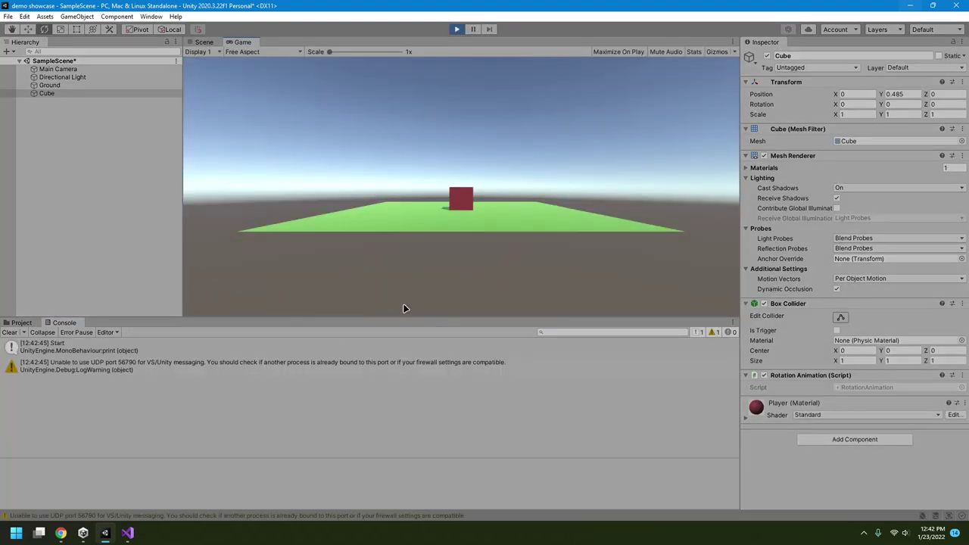
click(66, 350)
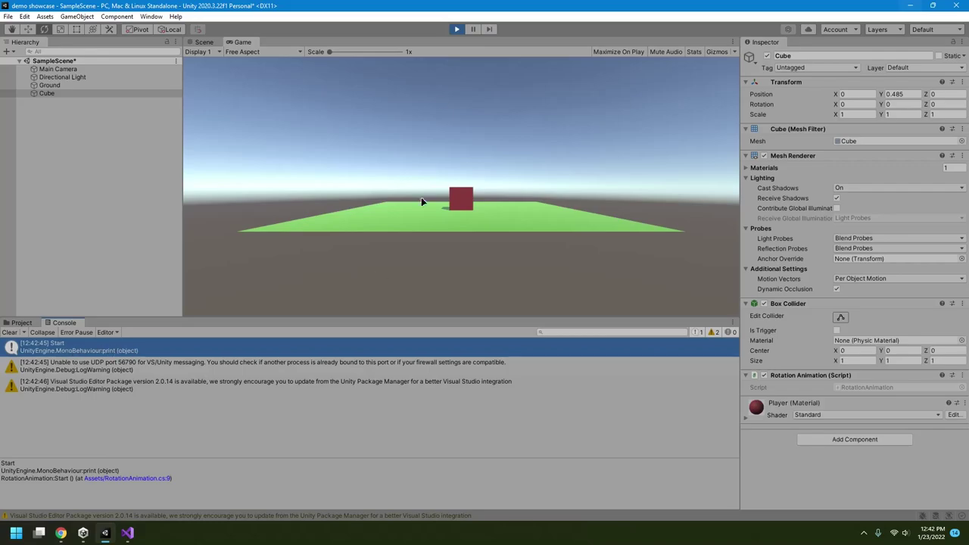
click(456, 29)
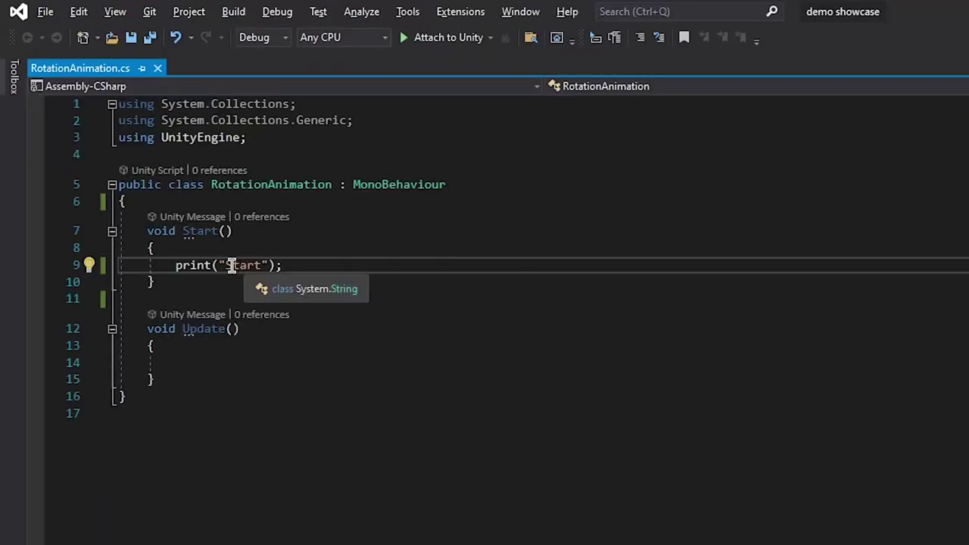
Declare int i = 0; in the class and add i++; after the print line in Start
drag(218, 265, 262, 265)
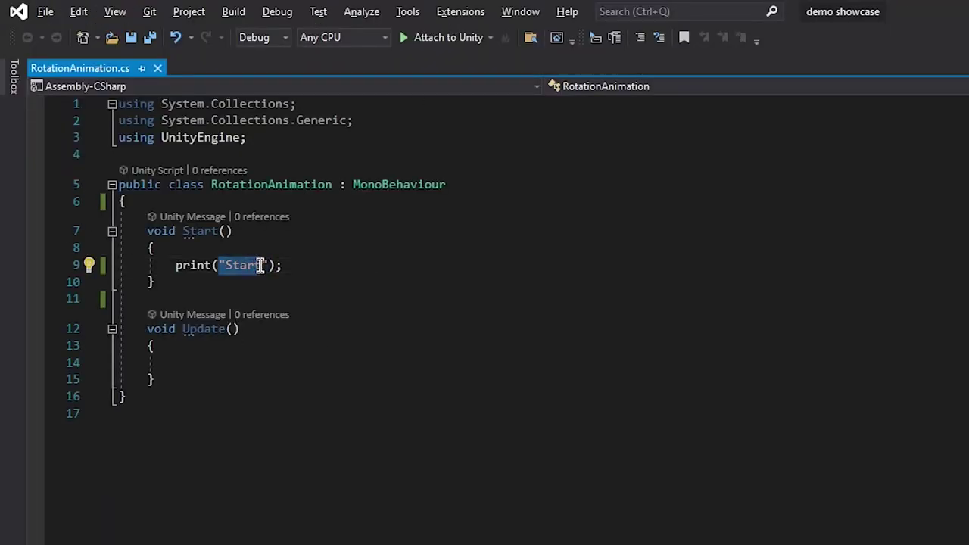
click(182, 201)
key(Return)
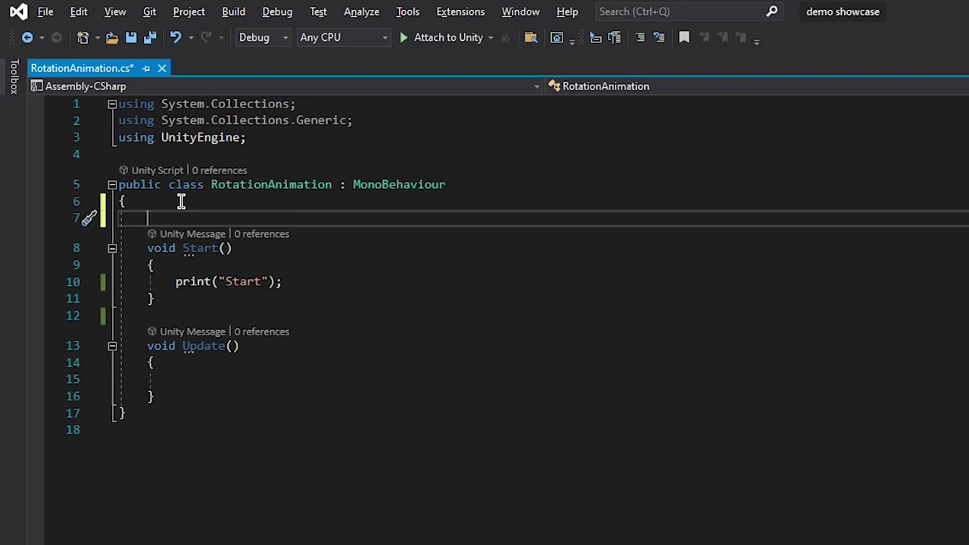
text(int i = 0;)
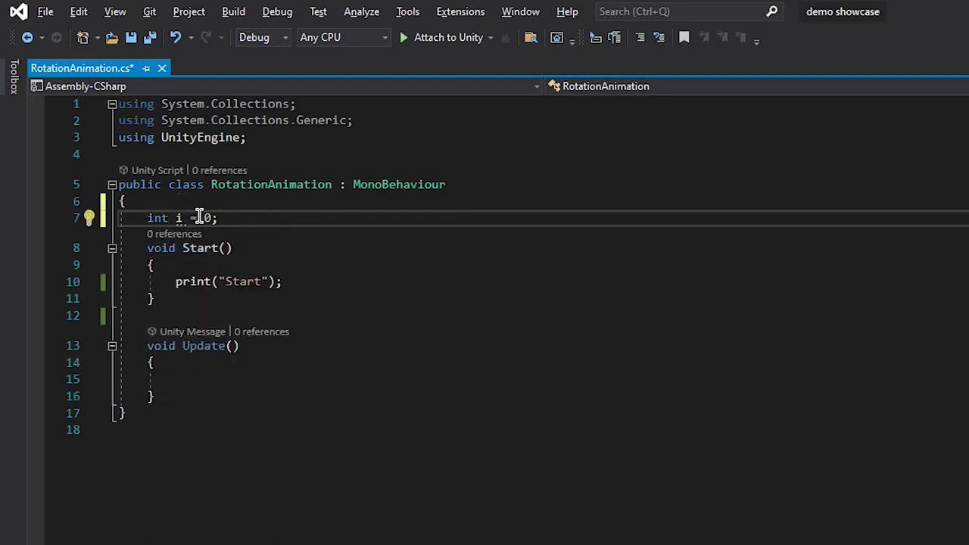
click(289, 281)
key(Return)
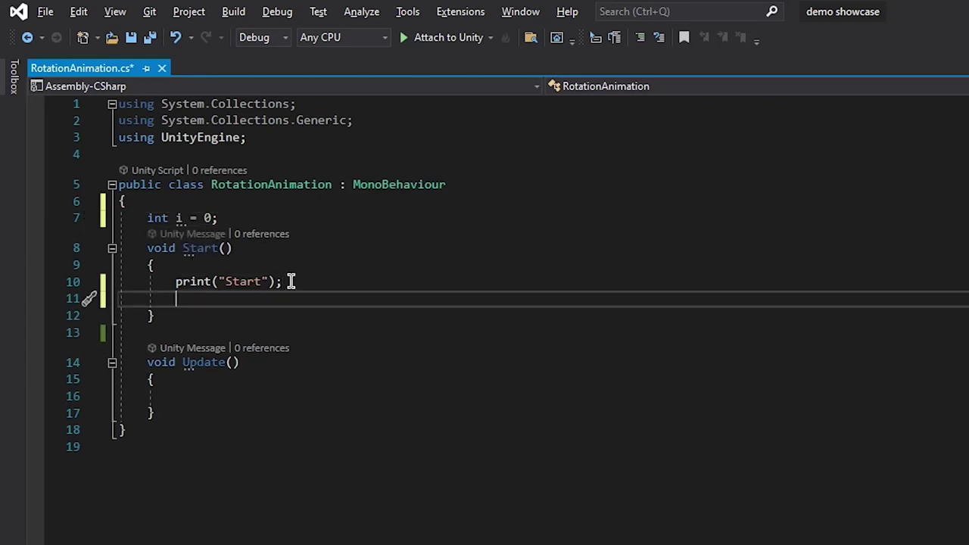
text(i++;)
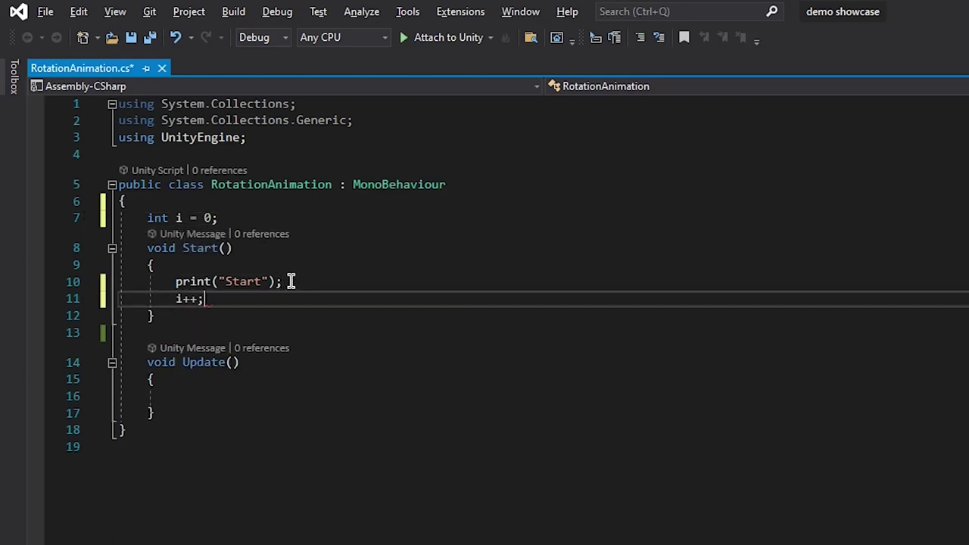
Change the print argument from "Start" to i, save the script, and return to Unity
click(181, 217)
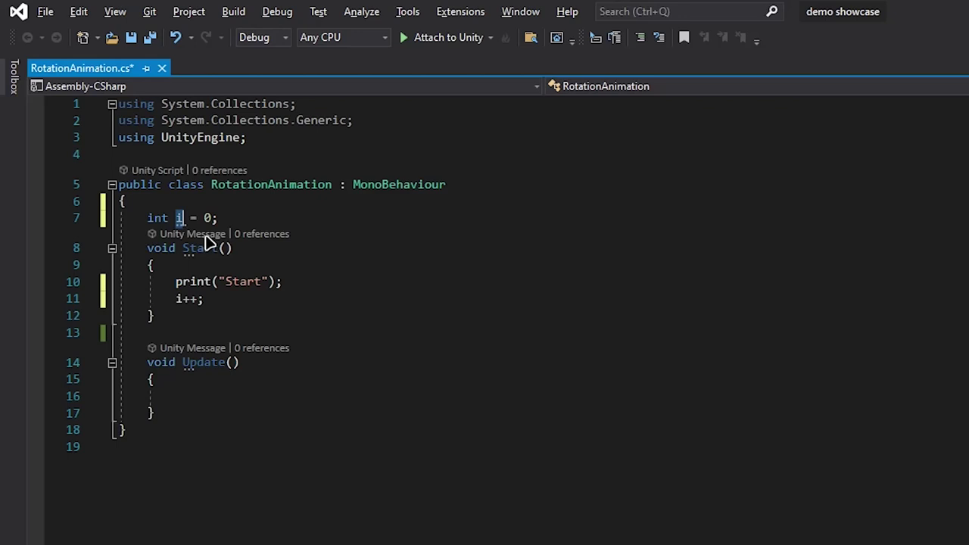
double_click(246, 281)
text(i))
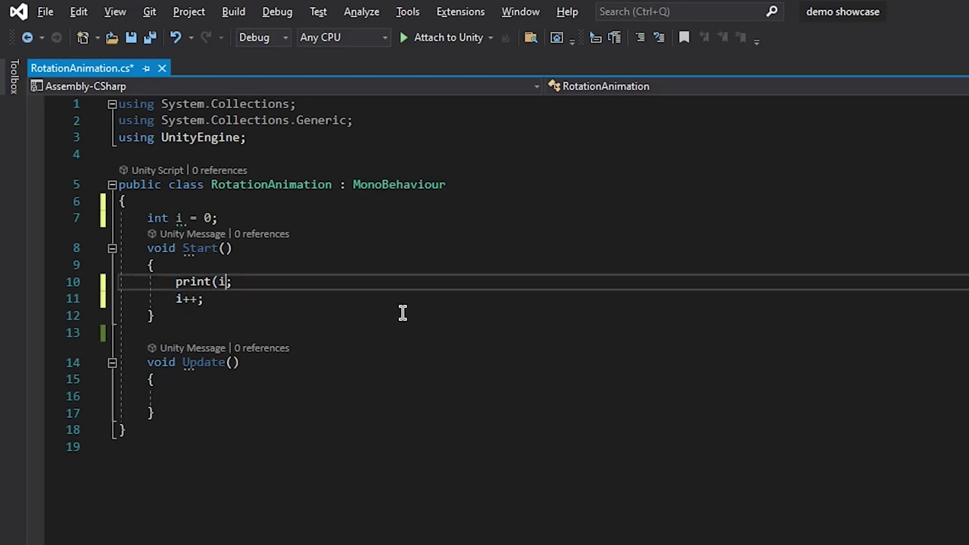
key(ctrl+s)
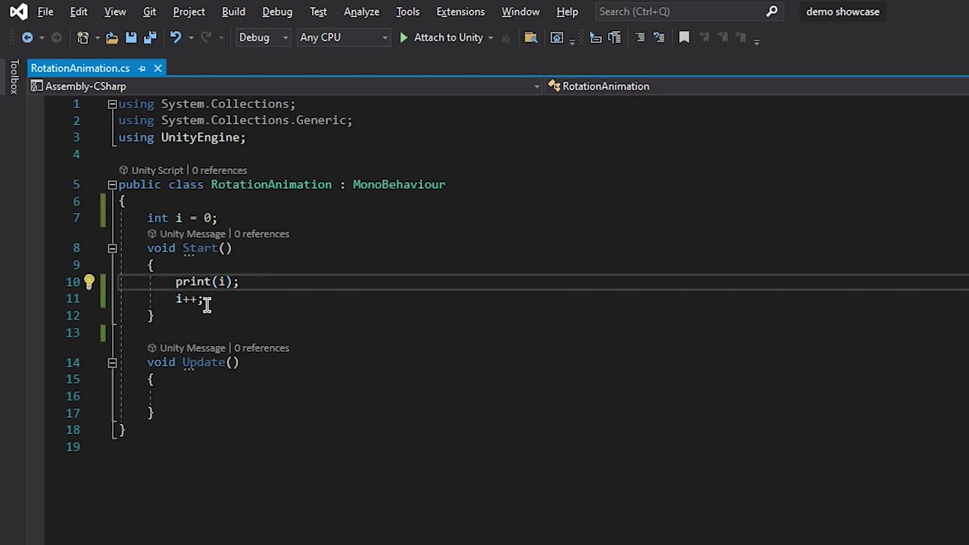
drag(205, 299, 164, 293)
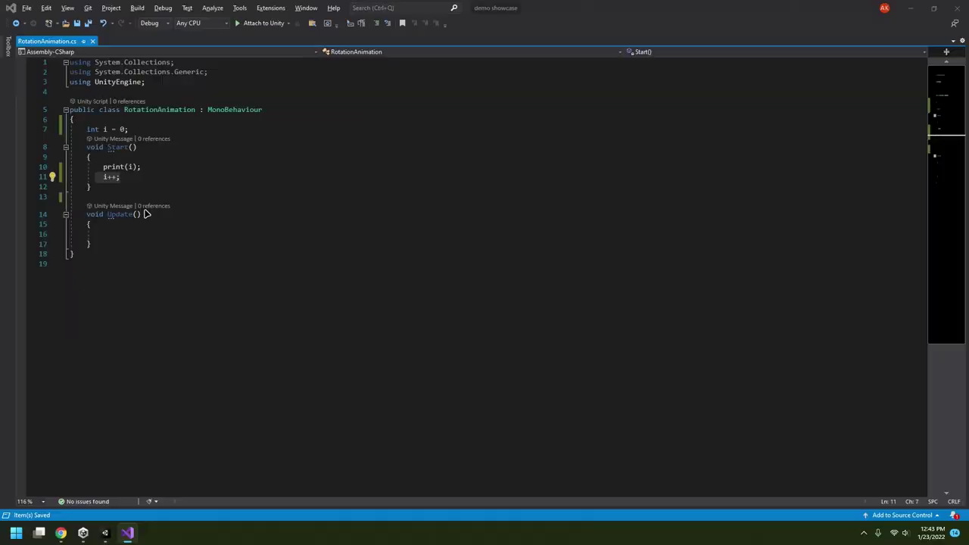
key(alt+Tab)
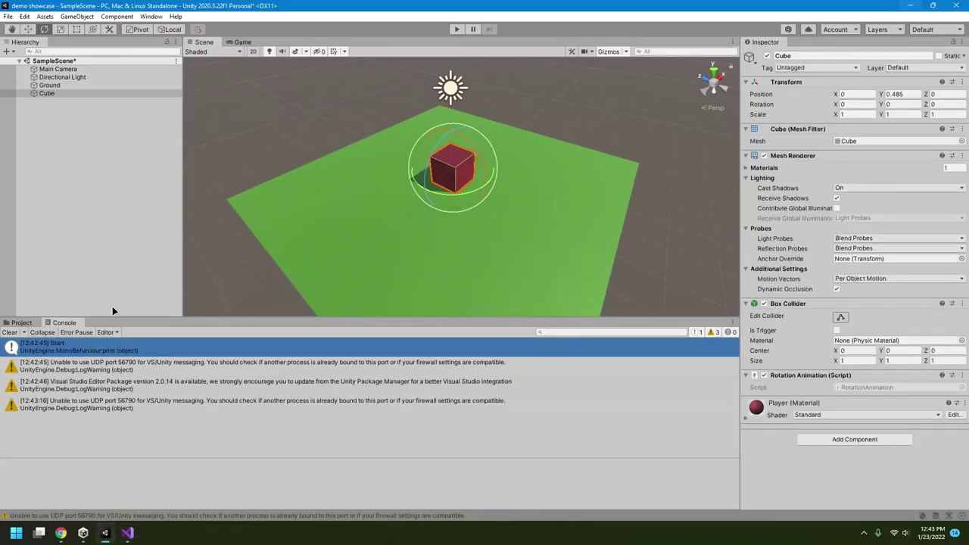
Play the scene, check the '0' Console entry, stop, and return to Visual Studio
click(455, 34)
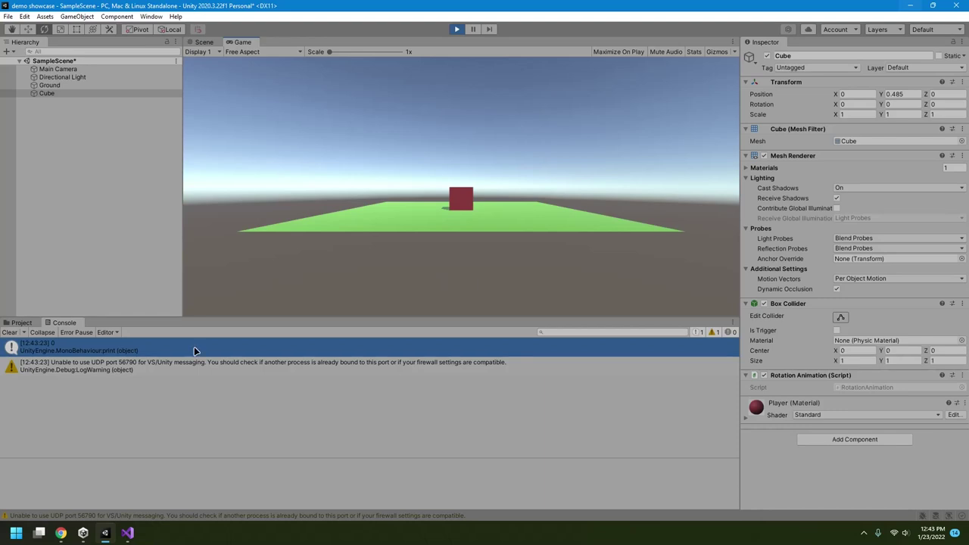
click(53, 350)
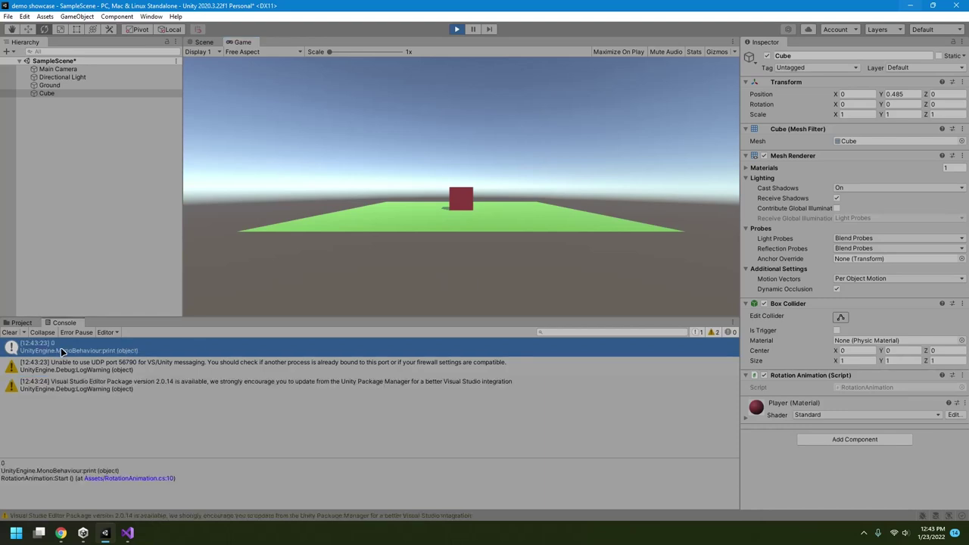
click(458, 30)
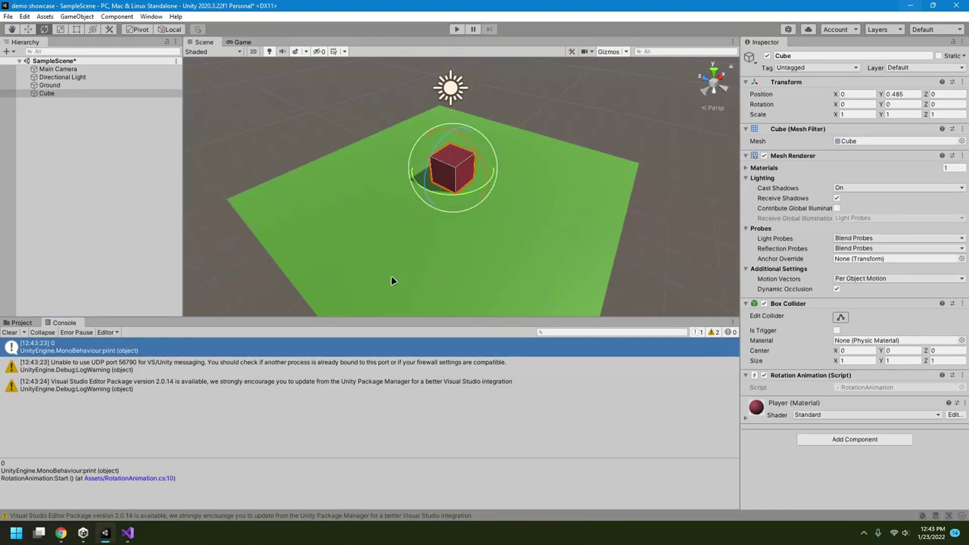
key(alt+Tab)
mouse_move(170, 280)
mouse_down()
mouse_move(235, 280)
mouse_move(165, 298)
mouse_up()
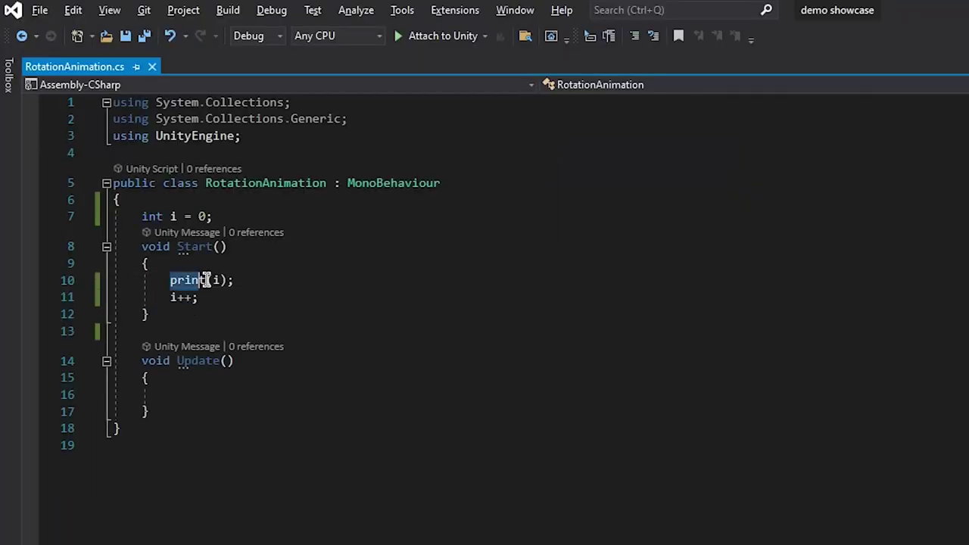
Copy print(i); into Update() with i++; below it, then save and return to Unity
click(199, 298)
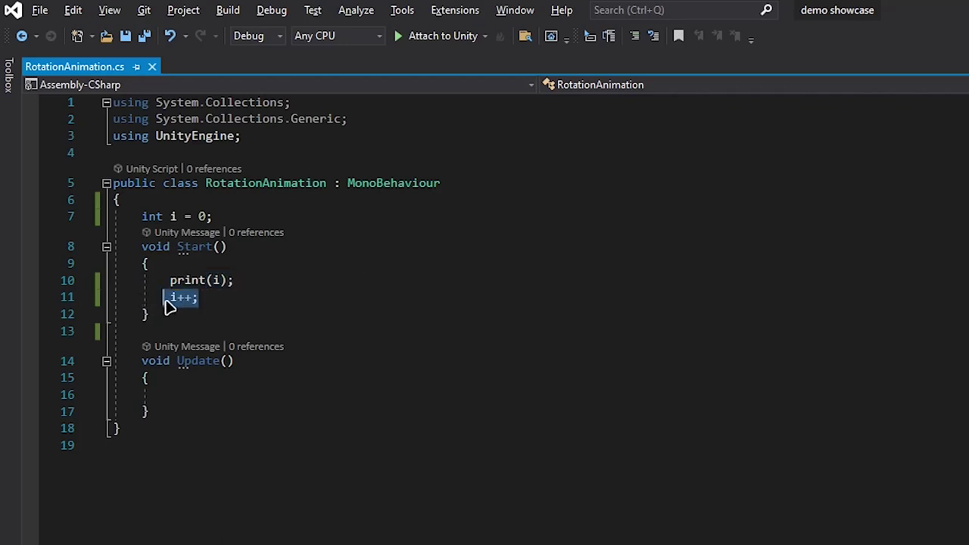
click(232, 297)
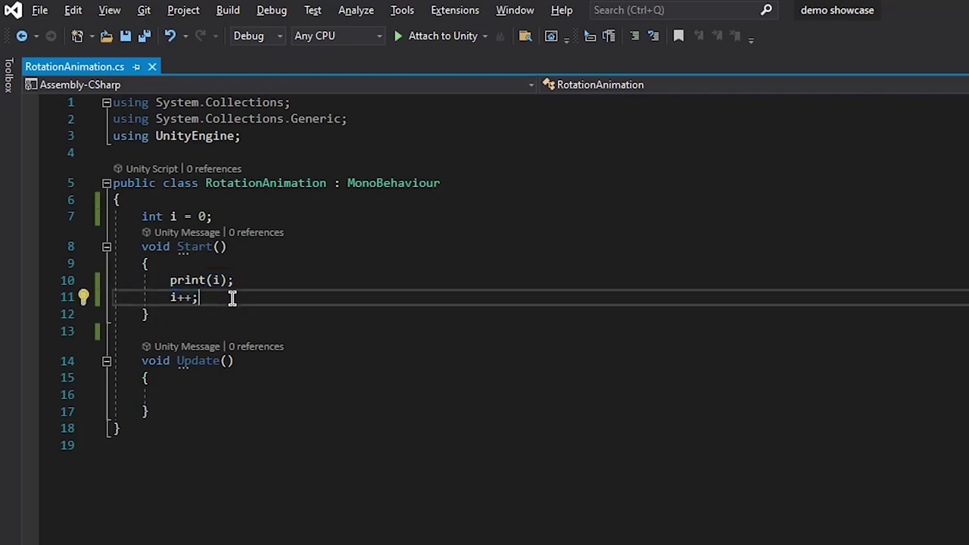
drag(257, 278, 174, 280)
key(ctrl+c)
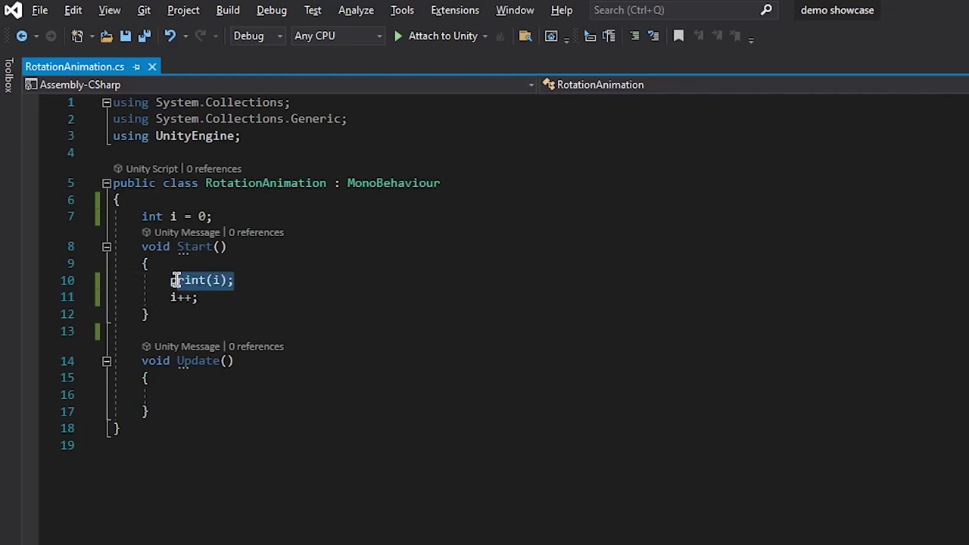
click(213, 391)
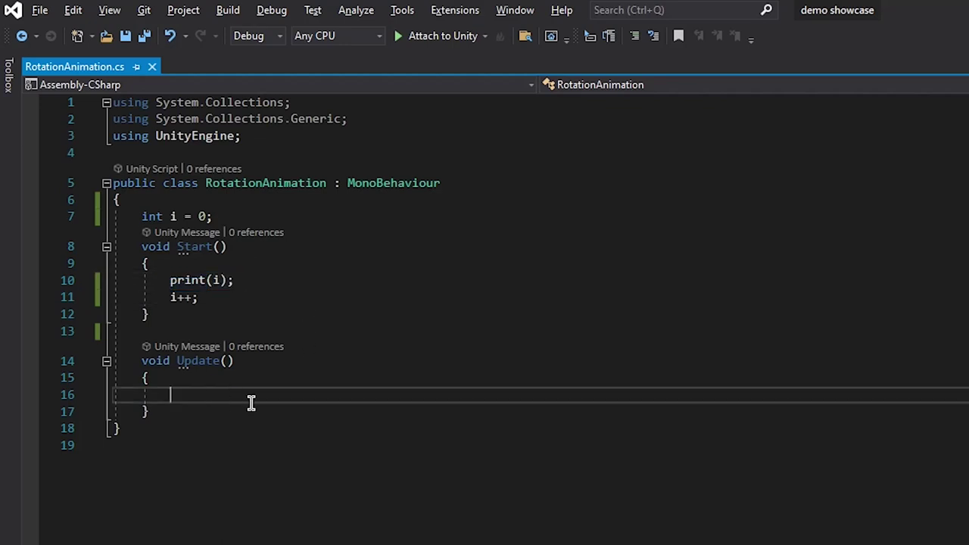
key(ctrl+v)
key(Return)
text(i++;)
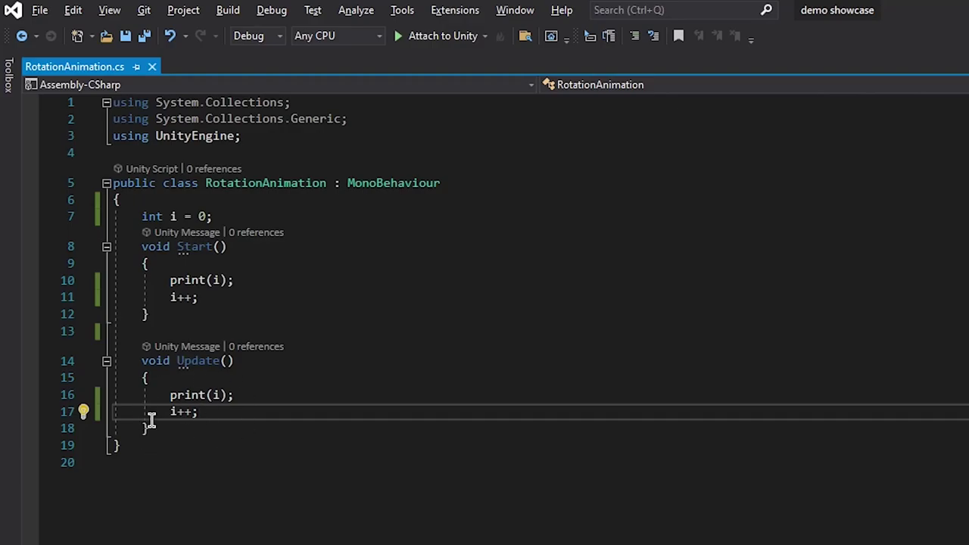
key(alt+Tab)
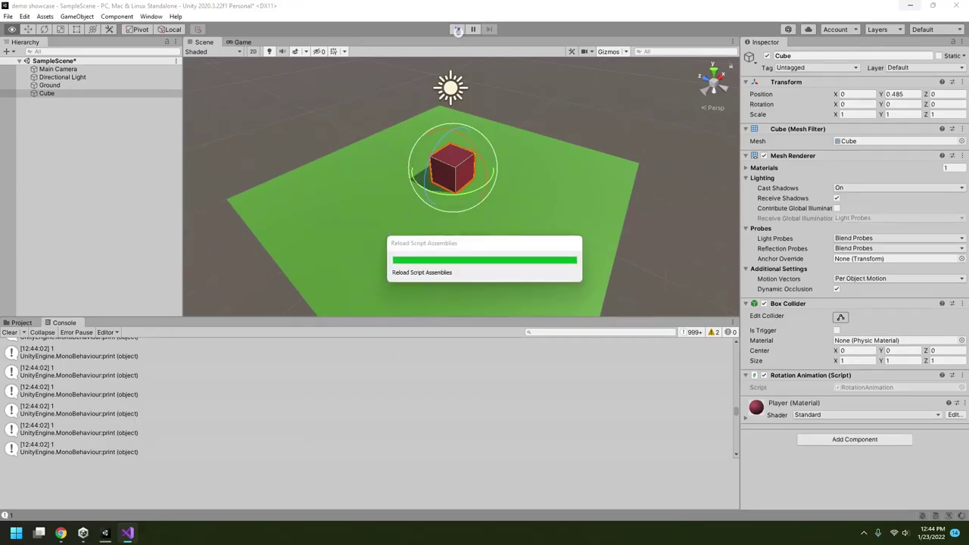
Play the scene until the logged counter passes 9641, stop, then select Update's body in RotationAnimation.cs
click(457, 30)
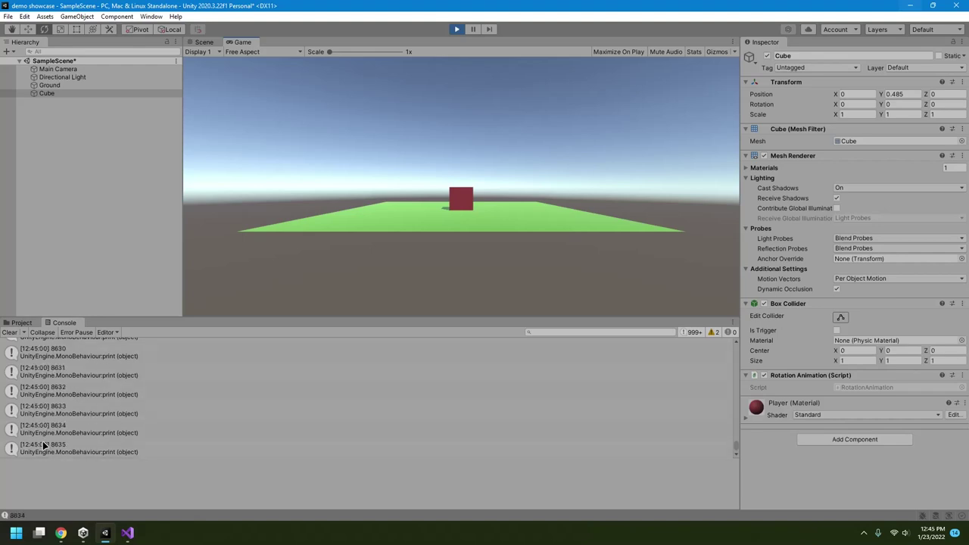
click(460, 29)
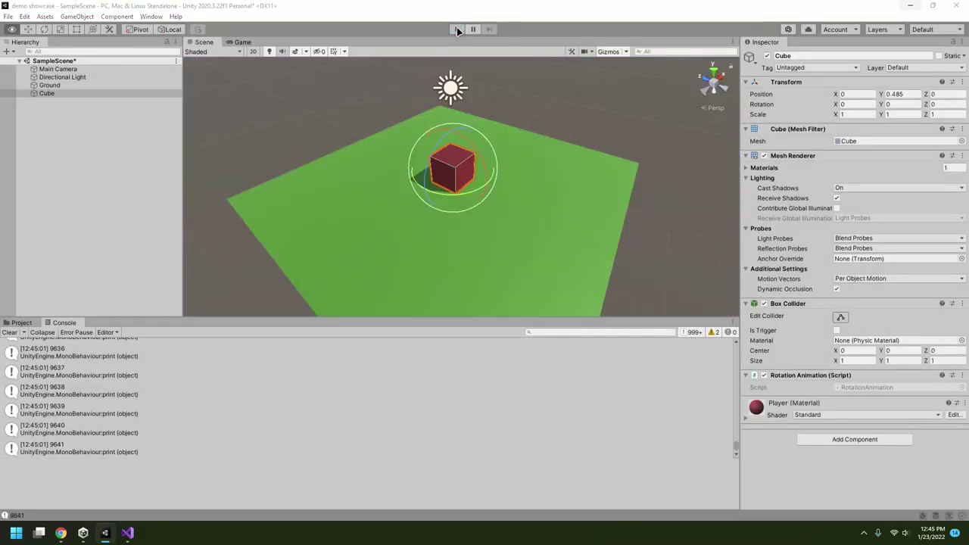
key(alt+Tab)
drag(134, 244, 104, 227)
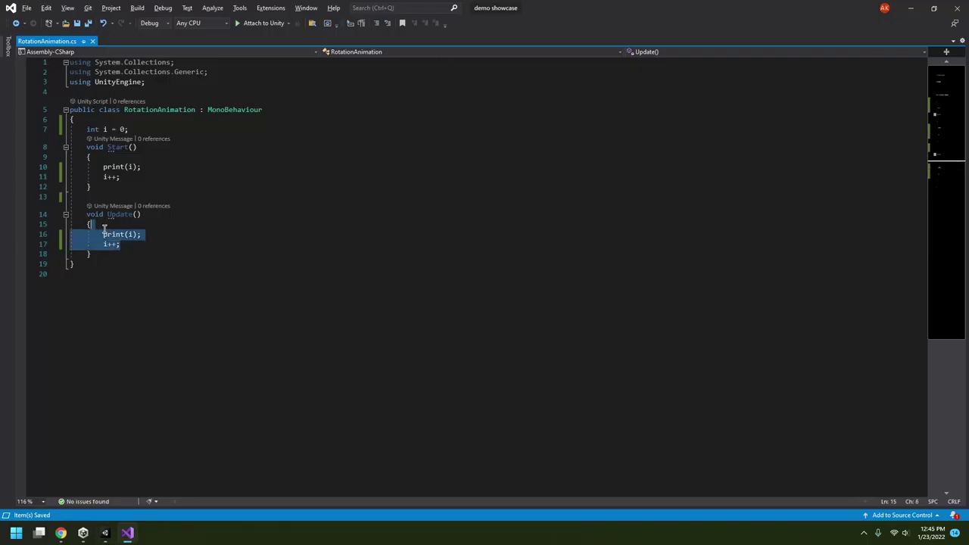